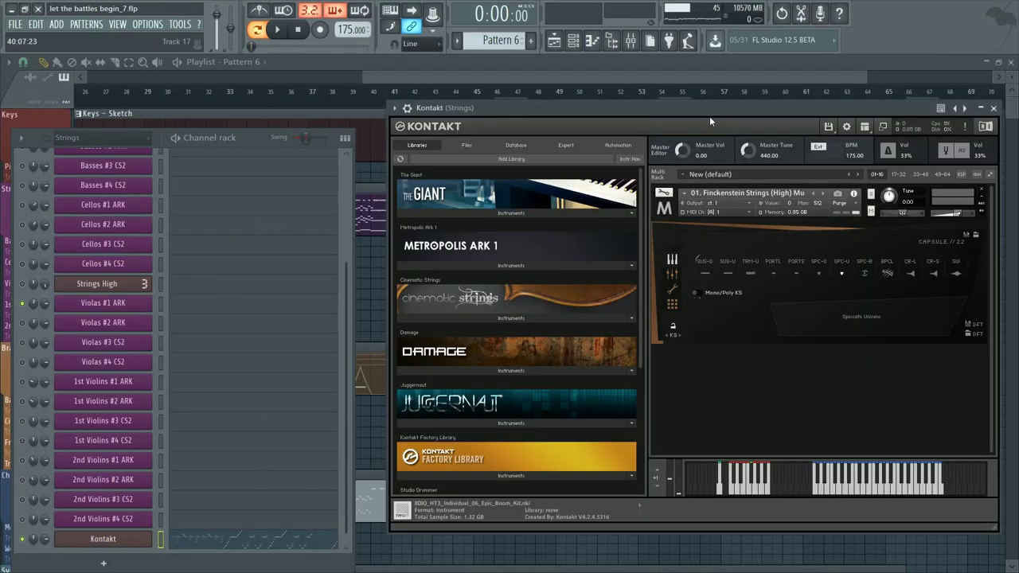
# Step: Open the Kontakt channel's piano roll and narrow its window so the Kontakt plugin's instrument area stays exposed beside it
pyautogui.moveTo(707, 112); pyautogui.dragTo(700, 126)
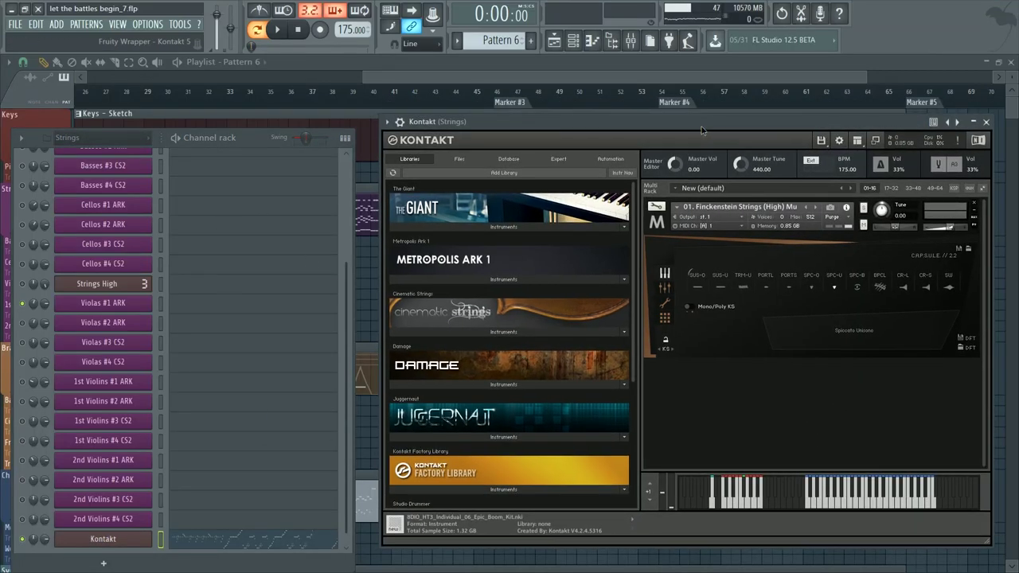
pyautogui.click(233, 544)
pyautogui.moveTo(512, 181); pyautogui.dragTo(498, 185)
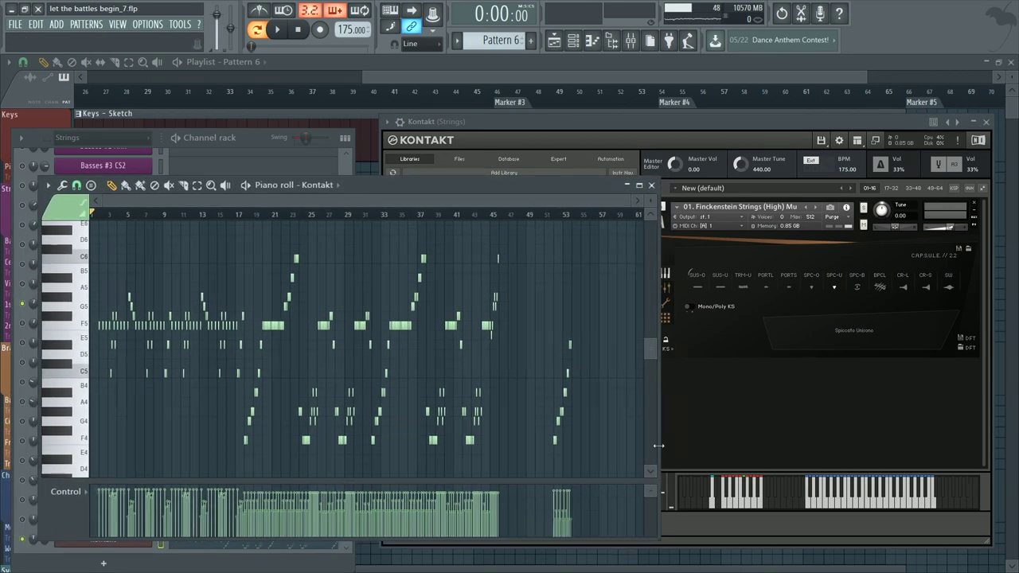
pyautogui.moveTo(659, 446); pyautogui.dragTo(563, 456)
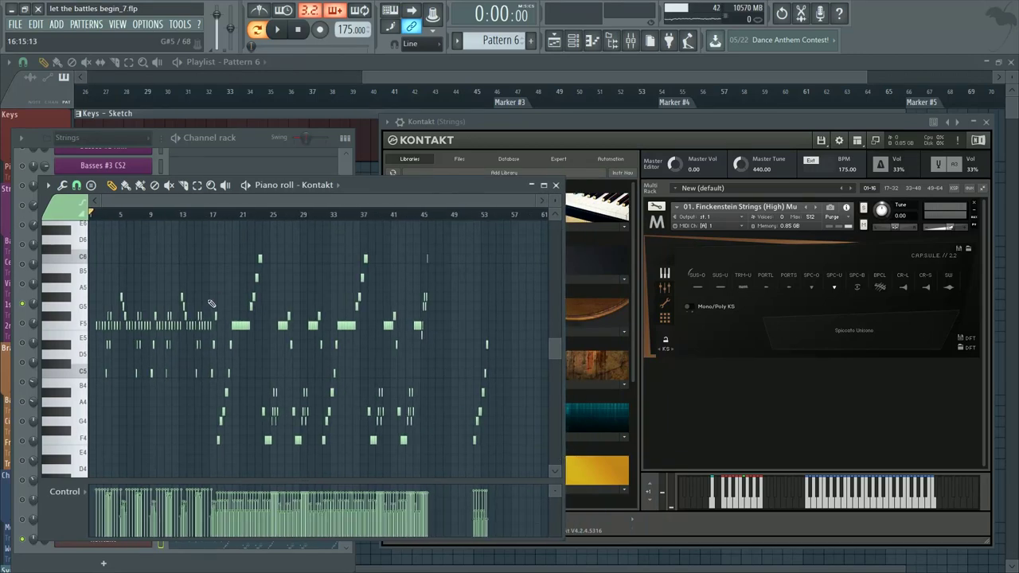
pyautogui.scroll(-3, 227, 268)
pyautogui.moveTo(493, 124); pyautogui.dragTo(500, 127)
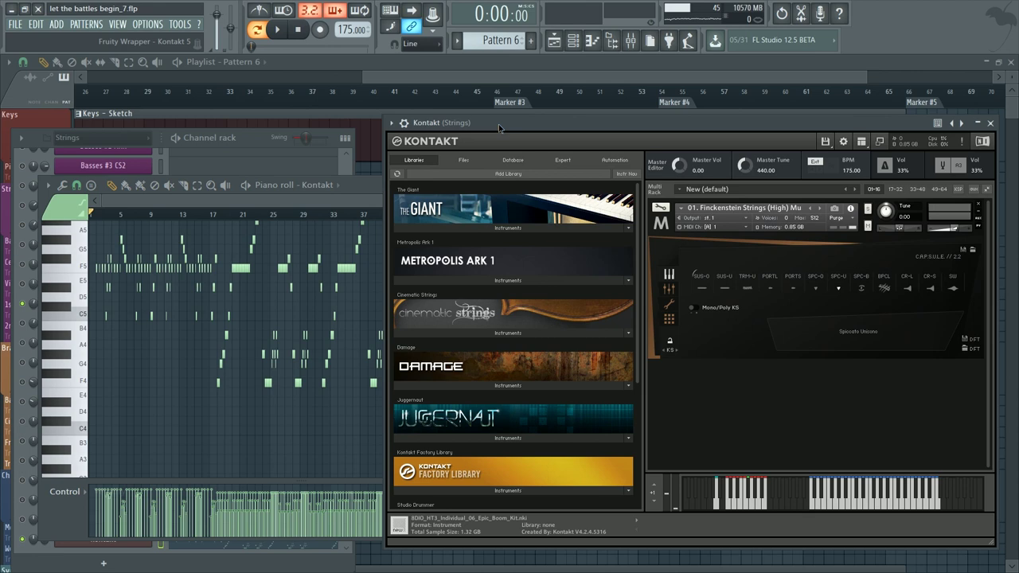
pyautogui.click(312, 206)
pyautogui.click(745, 126)
pyautogui.click(237, 149)
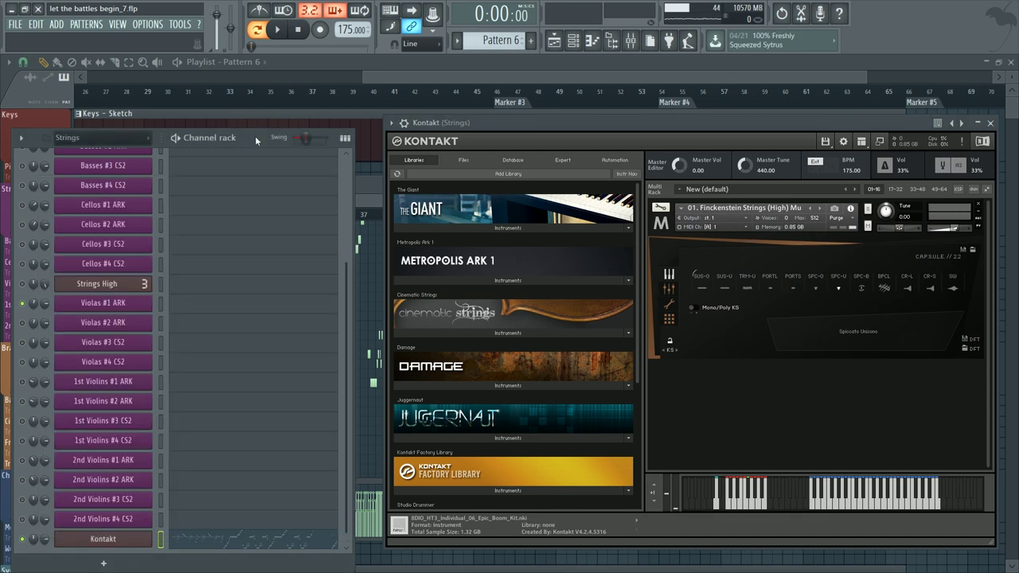
# Step: Reopen the Kontakt channel's piano roll and play the string pattern from the start and from about bar 19
pyautogui.click(218, 543)
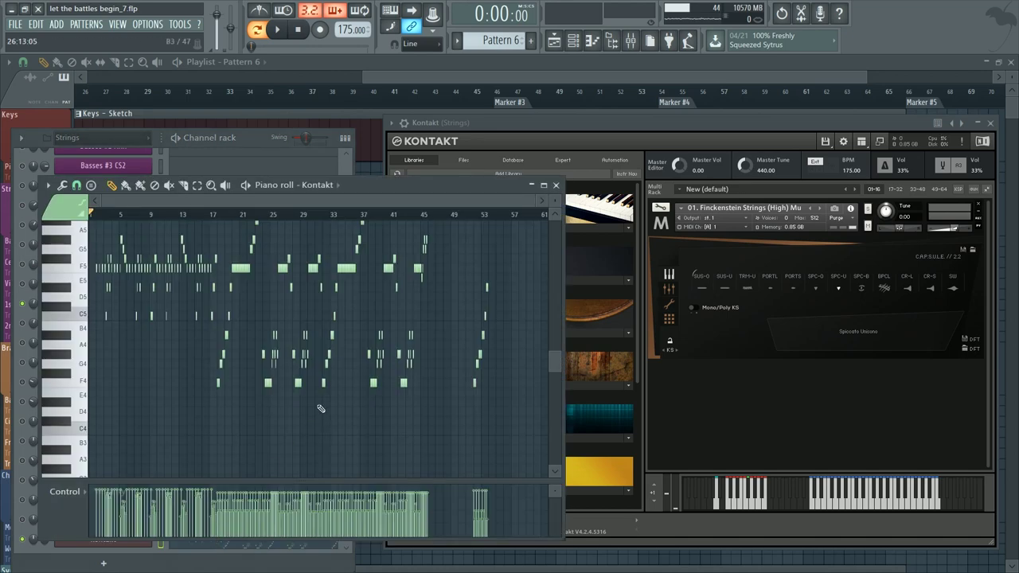
pyautogui.scroll(3, 163, 217)
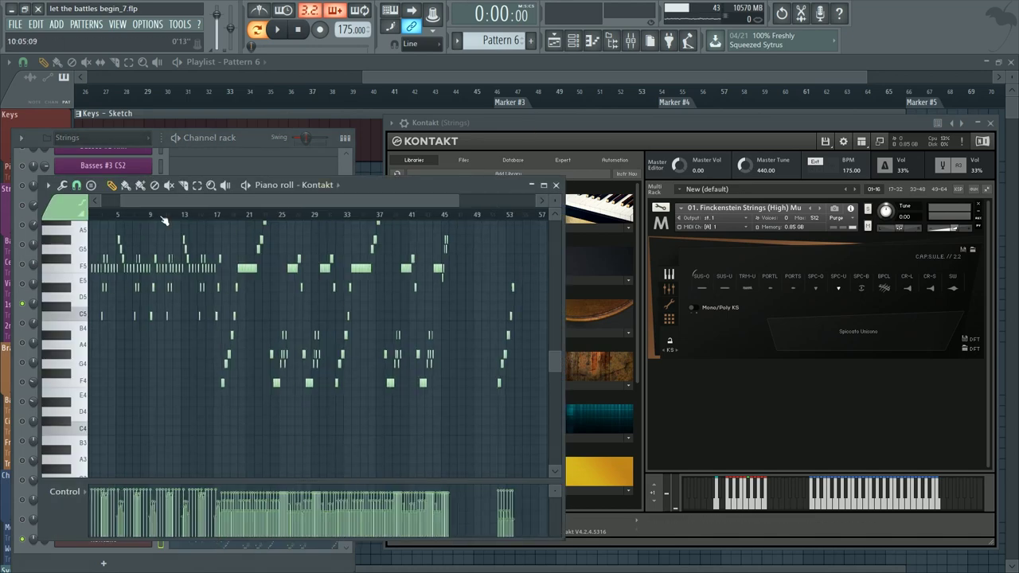
pyautogui.scroll(1, 148, 262)
pyautogui.scroll(2, 148, 261)
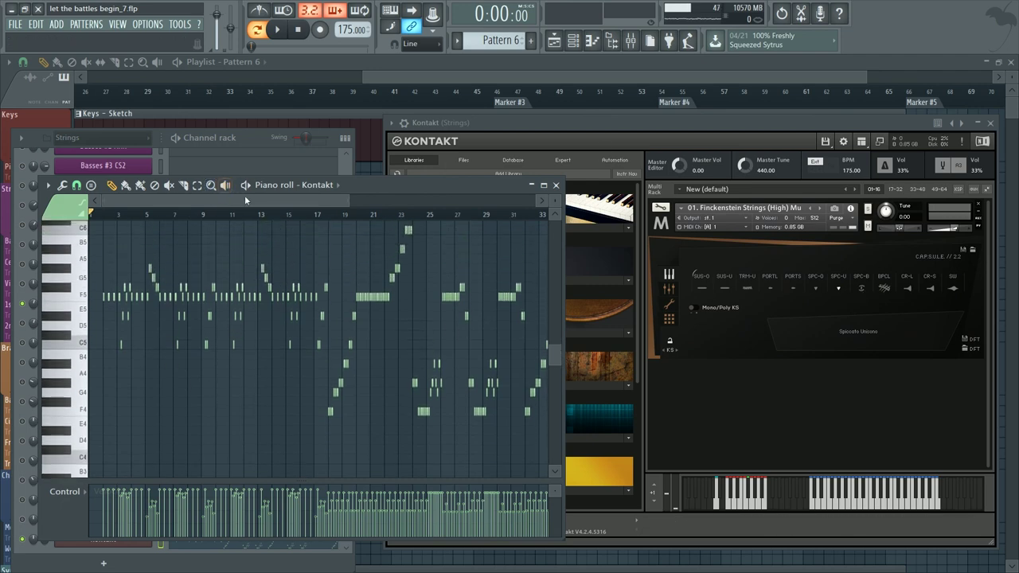
pyautogui.press('space')
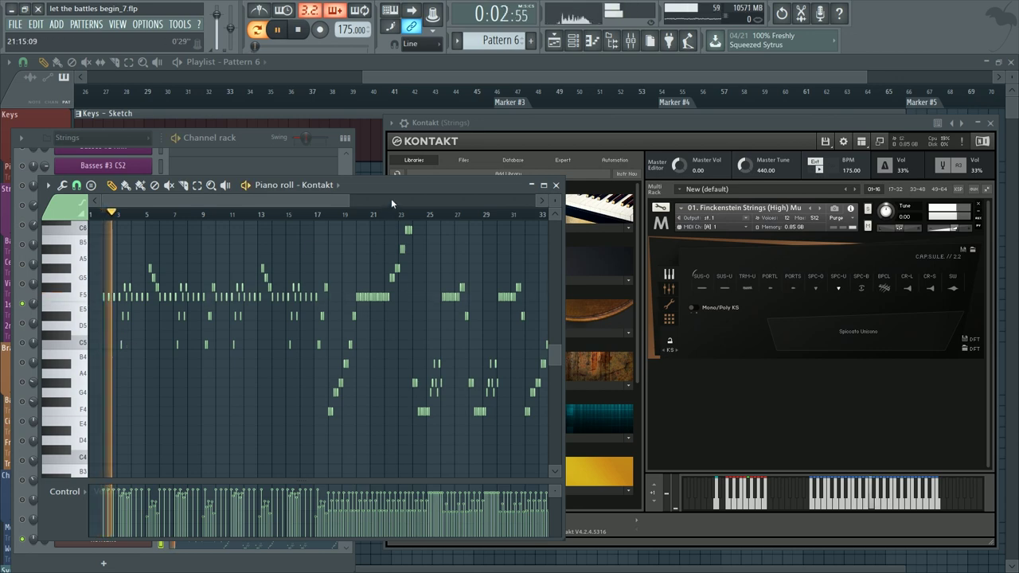
pyautogui.click(345, 214)
pyautogui.scroll(3, 347, 215)
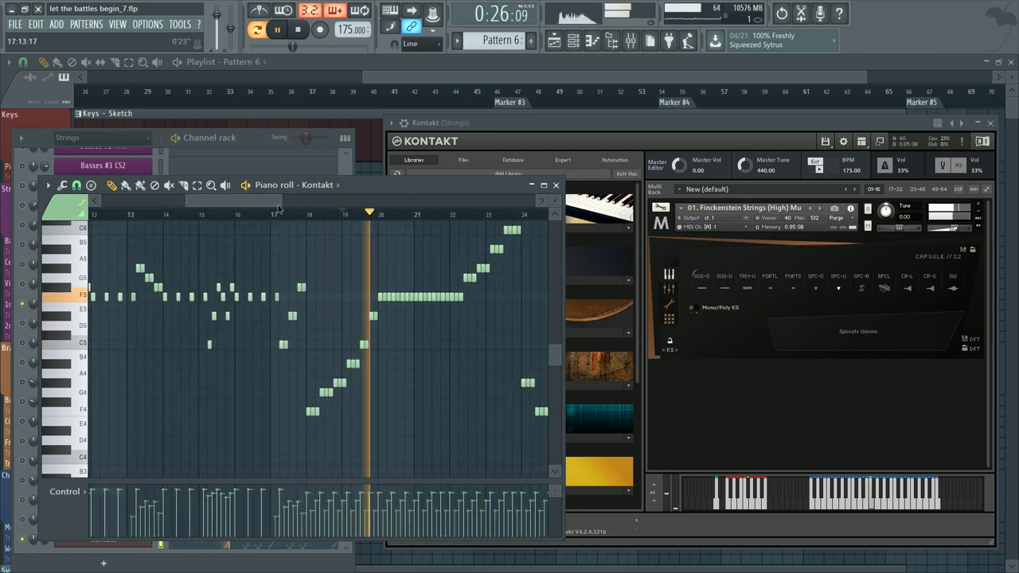
pyautogui.scroll(3, 307, 410)
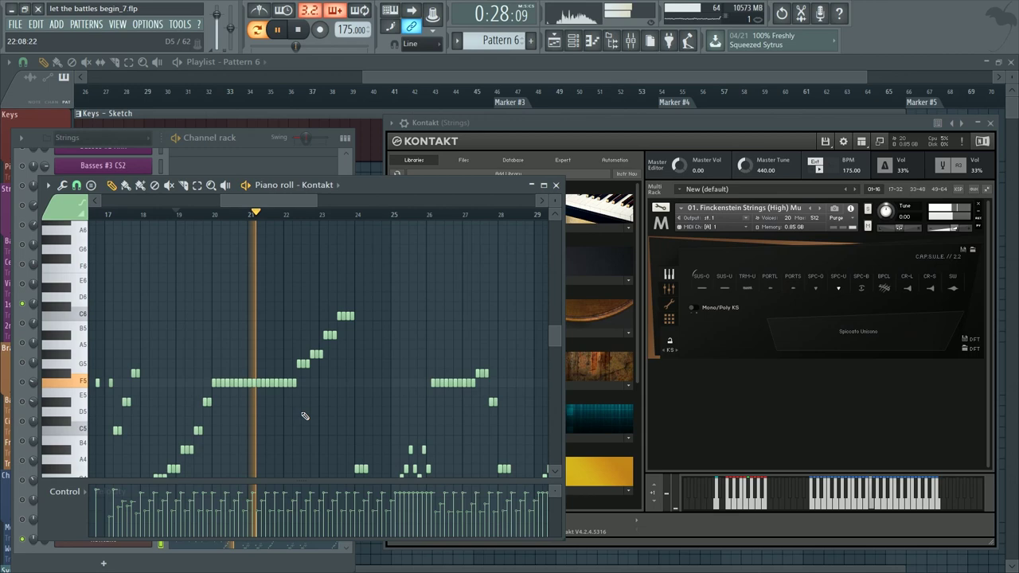
pyautogui.scroll(-4, 302, 416)
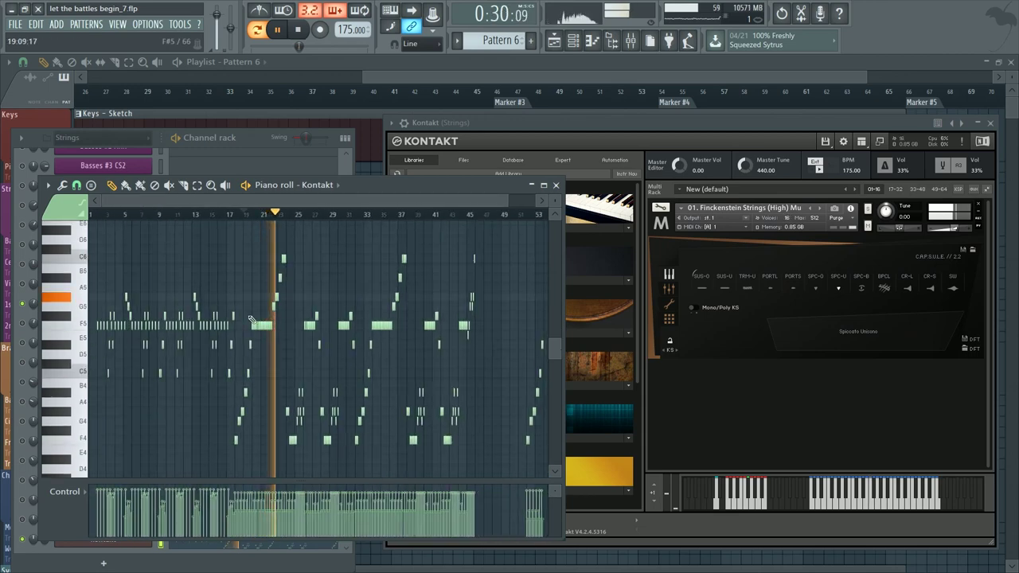
pyautogui.press('space')
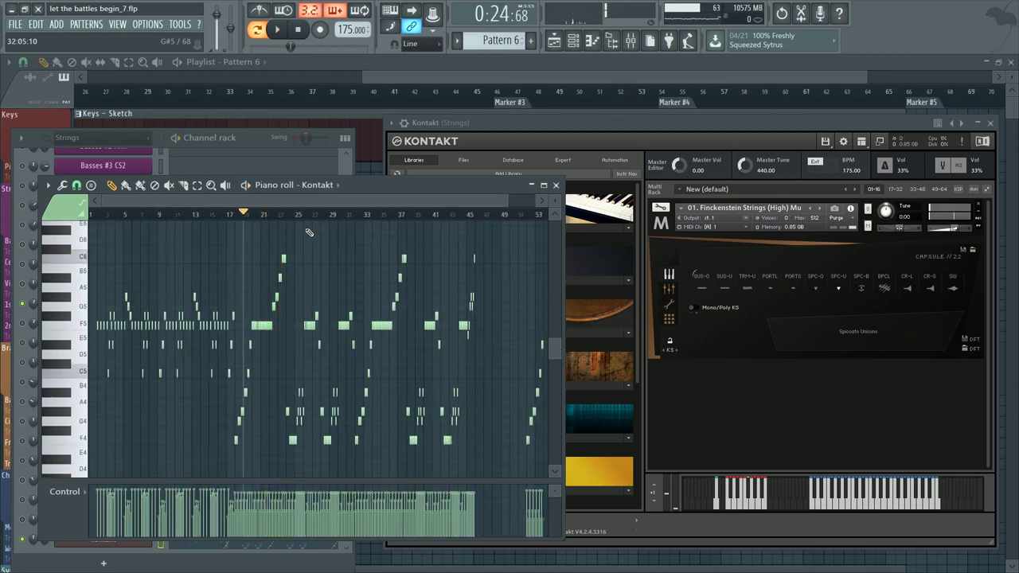
# Step: Look through the string notes along the piano roll timeline and place the playhead at about bar 29
pyautogui.moveTo(278, 201); pyautogui.dragTo(255, 209)
pyautogui.moveTo(312, 203); pyautogui.dragTo(349, 204)
pyautogui.click(350, 214)
pyautogui.click(290, 213)
pyautogui.moveTo(237, 199); pyautogui.dragTo(223, 199)
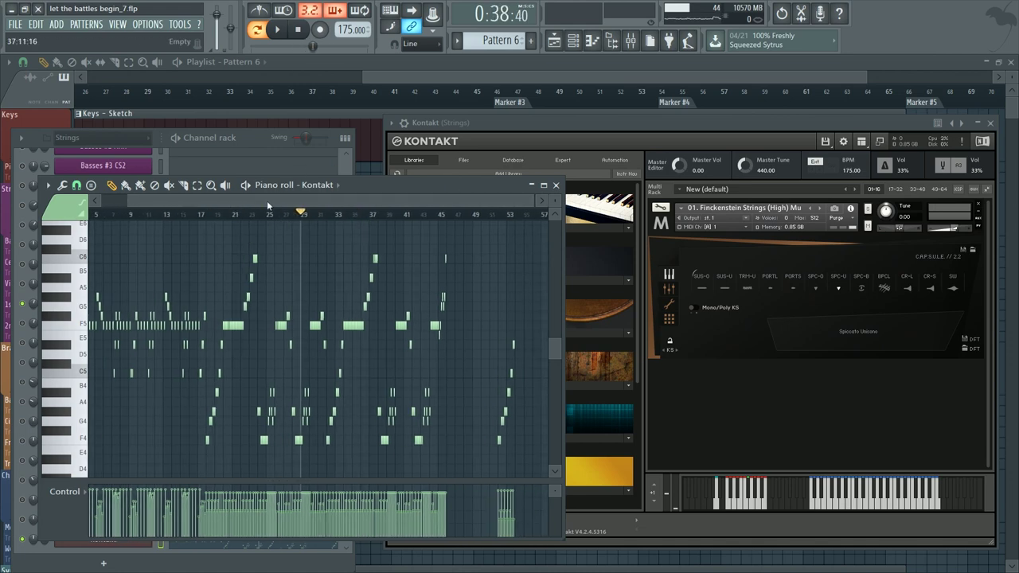
pyautogui.moveTo(310, 202); pyautogui.dragTo(283, 200)
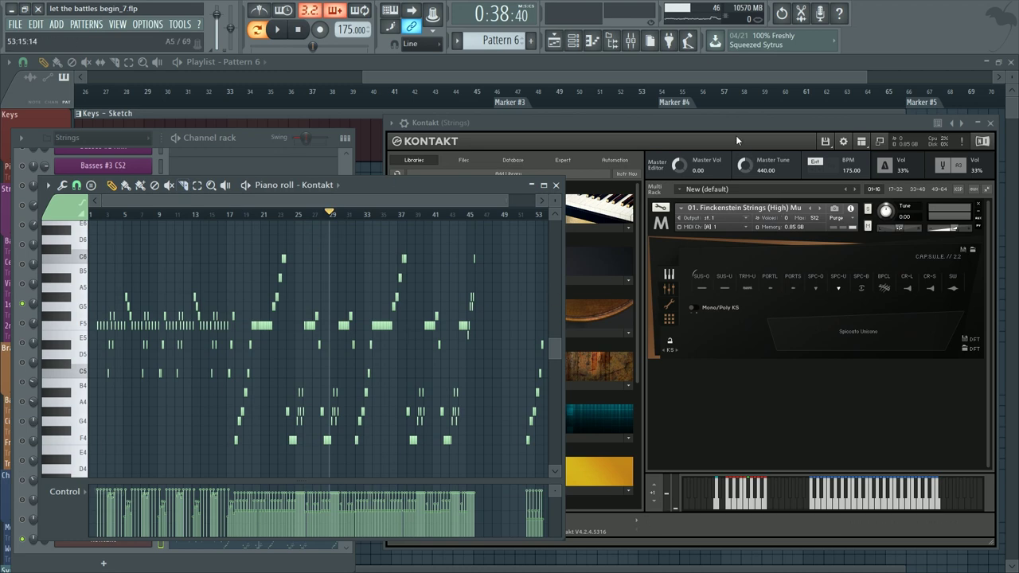
# Step: Bring the Kontakt window forward and audition notes on its keyboard with the SPC-U (Spiccato Unisono) articulation
pyautogui.moveTo(742, 127)
pyautogui.mouseDown()
pyautogui.moveTo(721, 128)
pyautogui.moveTo(732, 121)
pyautogui.mouseUp()
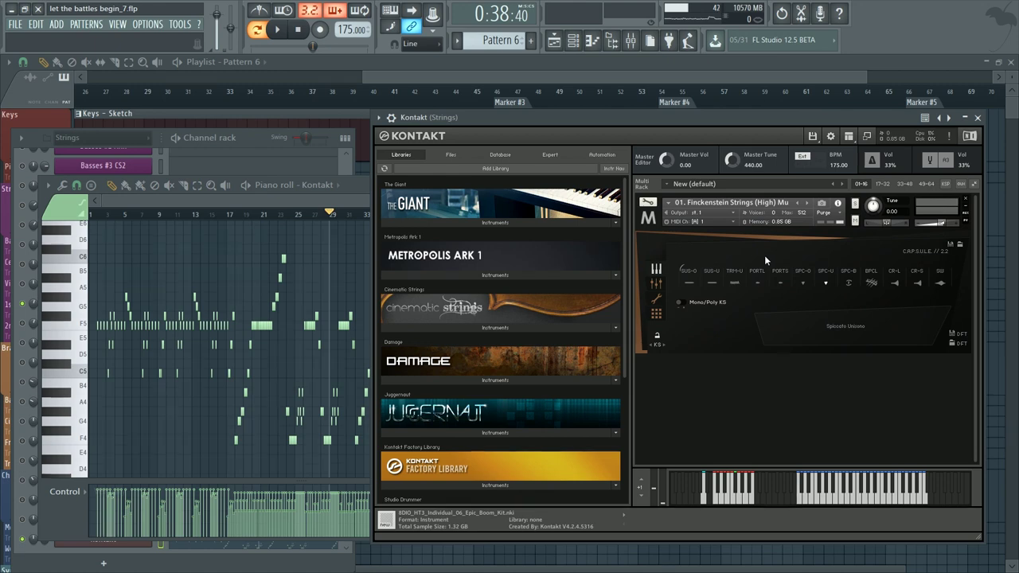
pyautogui.click(822, 500)
pyautogui.click(826, 501)
pyautogui.click(825, 508)
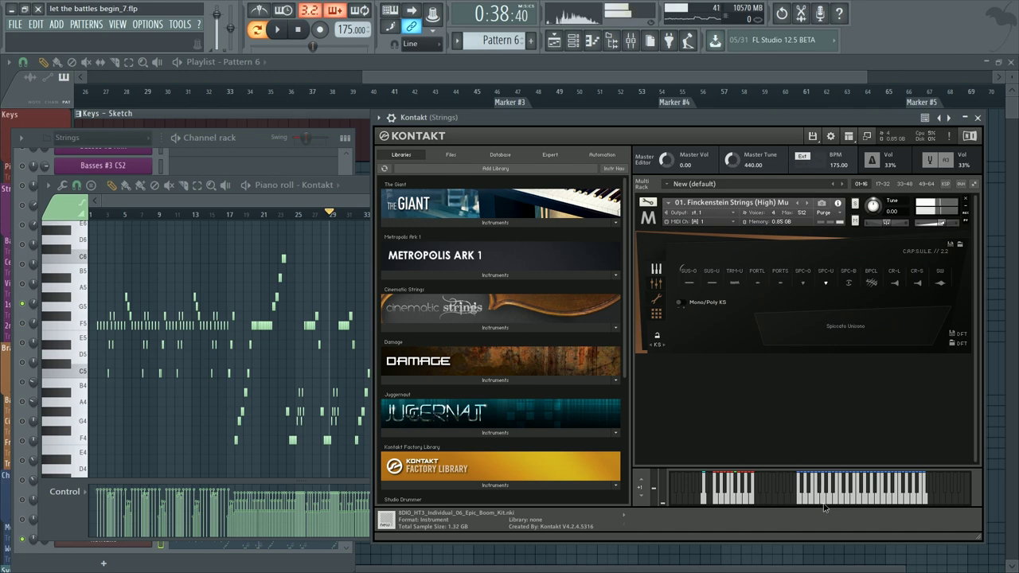
pyautogui.click(821, 502)
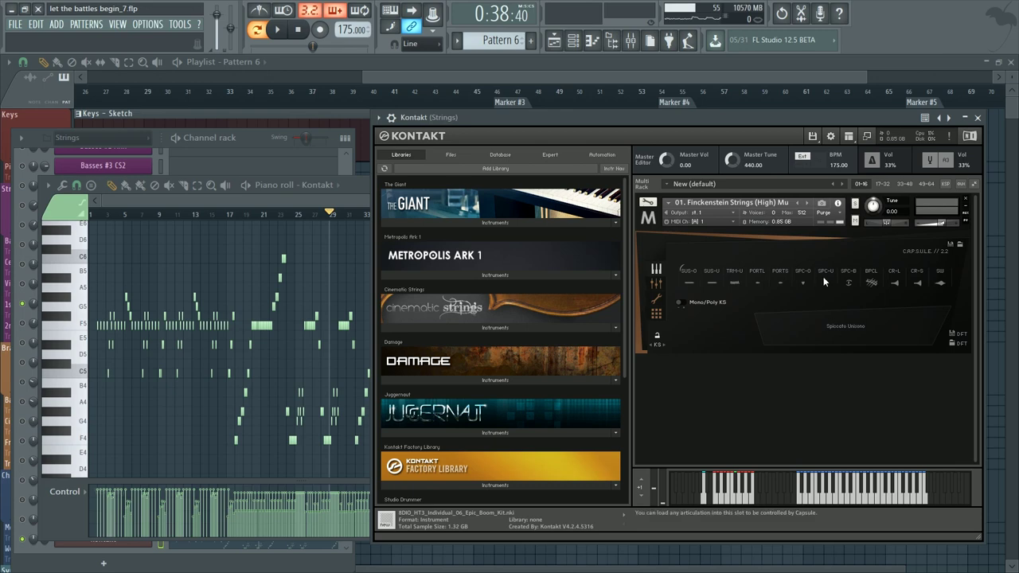
pyautogui.click(821, 478)
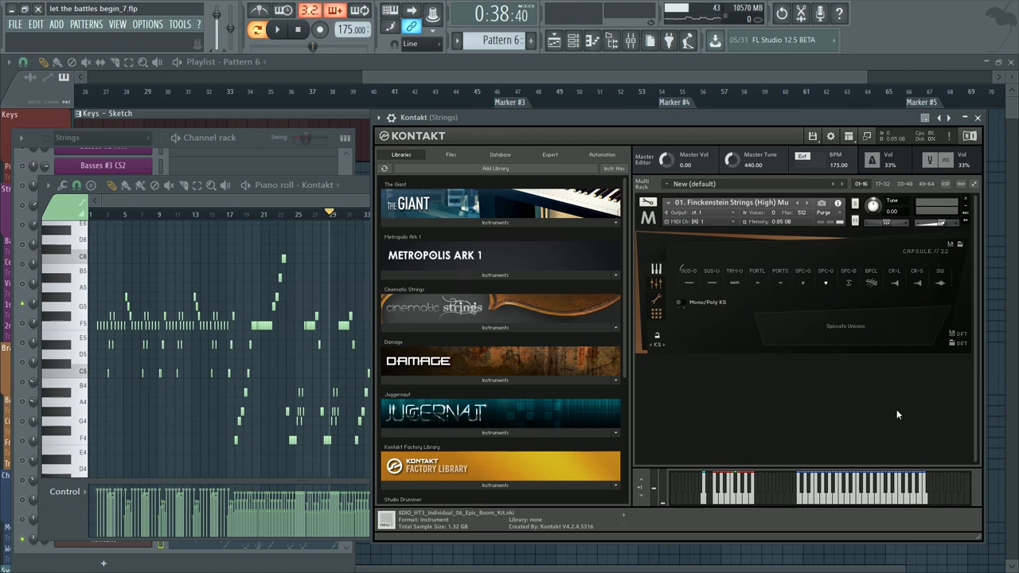
pyautogui.click(826, 282)
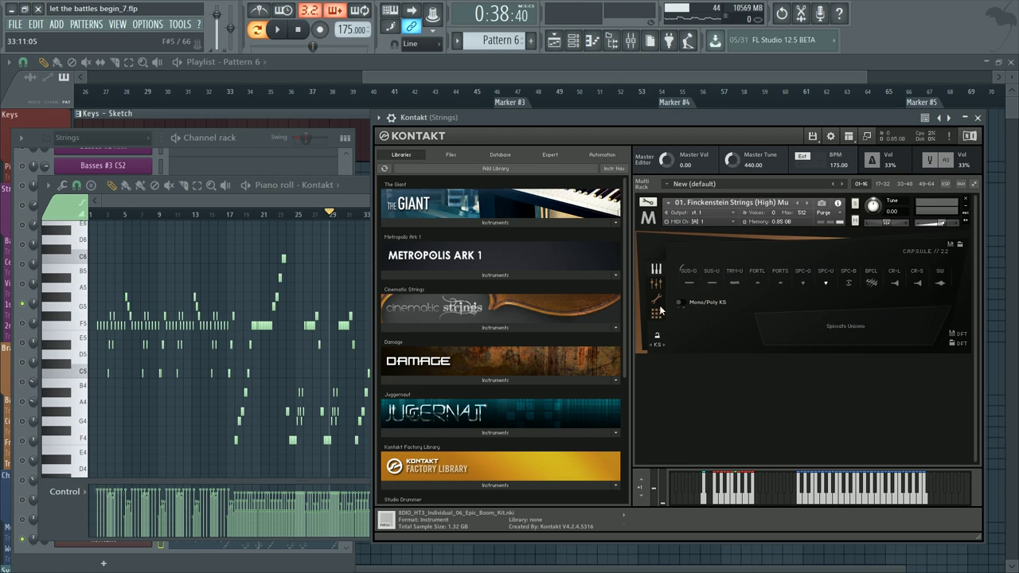
pyautogui.click(326, 259)
pyautogui.scroll(3, 300, 273)
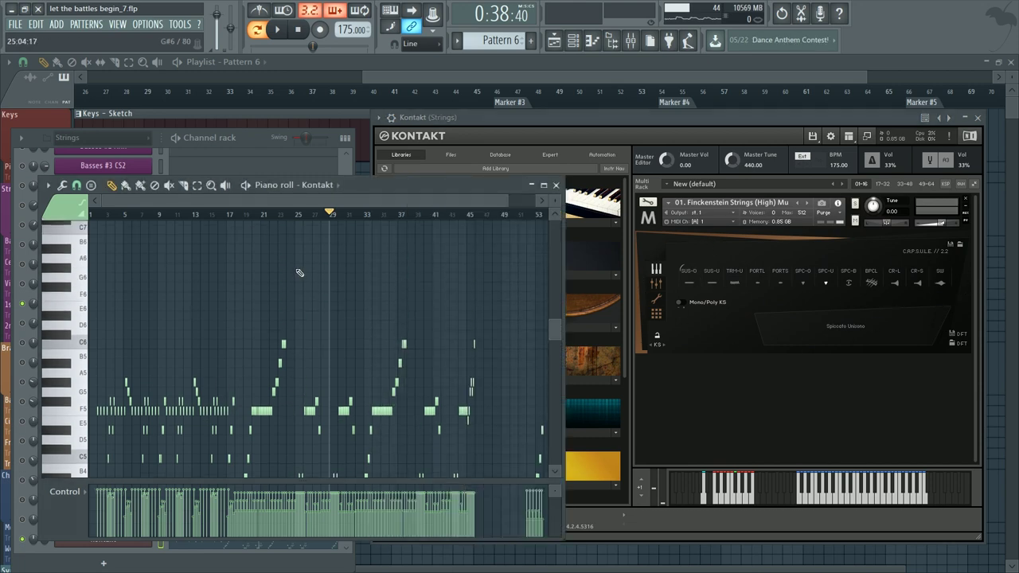
pyautogui.scroll(-5, 300, 273)
pyautogui.scroll(2, 557, 381)
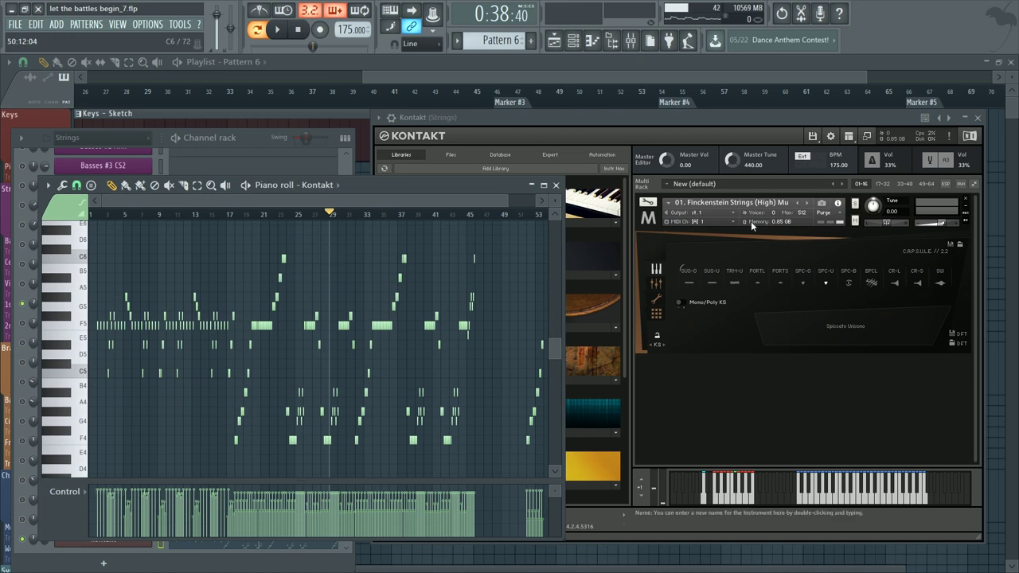
pyautogui.click(707, 136)
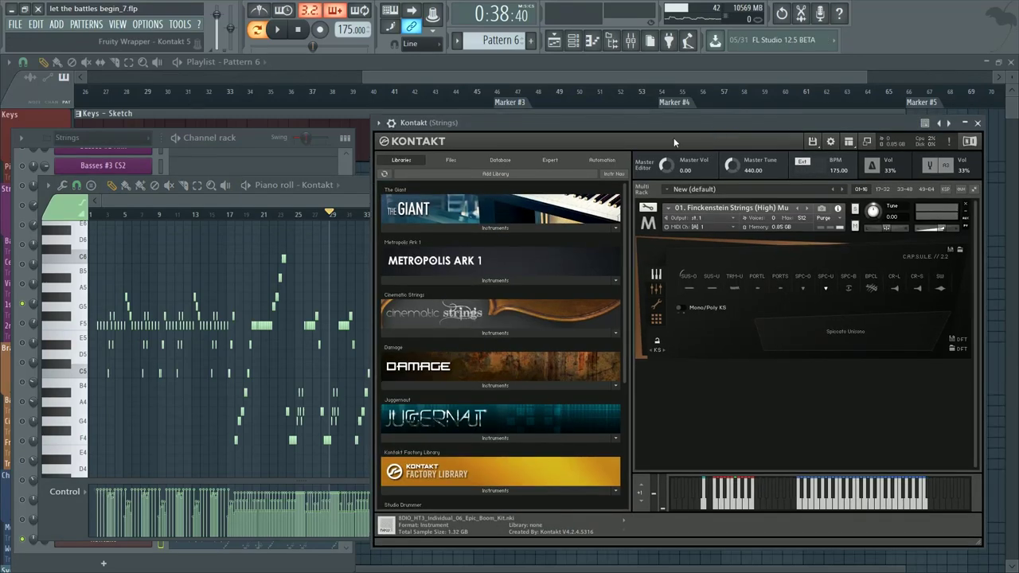
# Step: Narrow the piano roll window further beside Kontakt and move the playhead back to about bar 3
pyautogui.click(343, 188)
pyautogui.moveTo(561, 254); pyautogui.dragTo(481, 259)
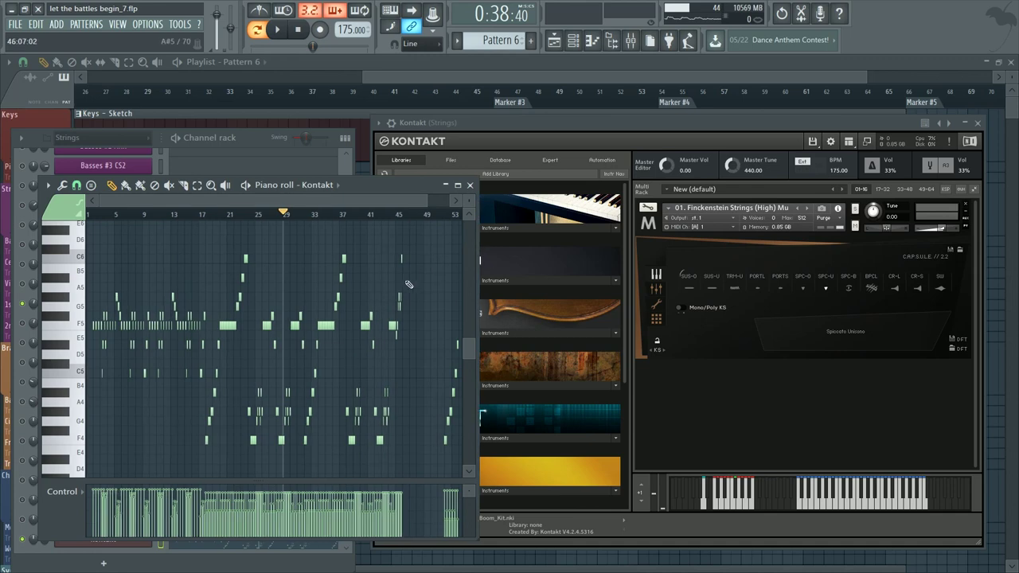
pyautogui.moveTo(244, 214); pyautogui.dragTo(104, 215)
pyautogui.hotkey('ctrl', 'd')
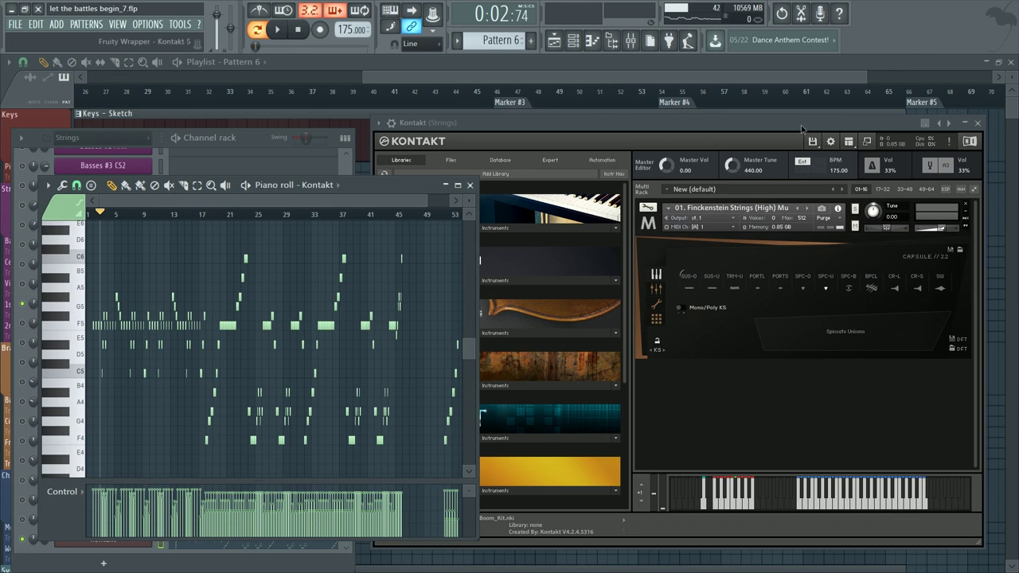
# Step: Purge all samples in Kontakt with the Global purge function
pyautogui.click(824, 346)
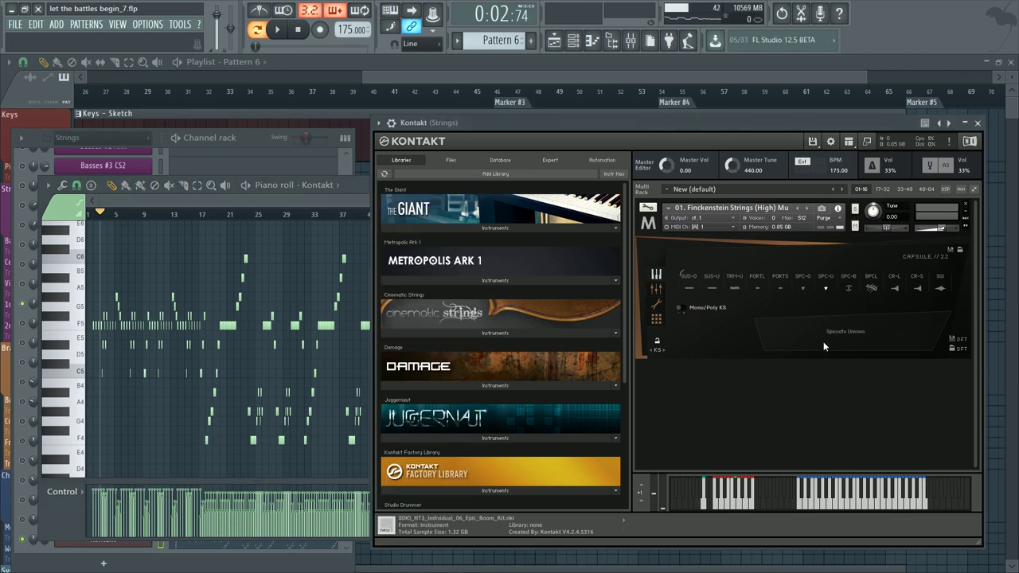
pyautogui.click(833, 225)
pyautogui.click(813, 141)
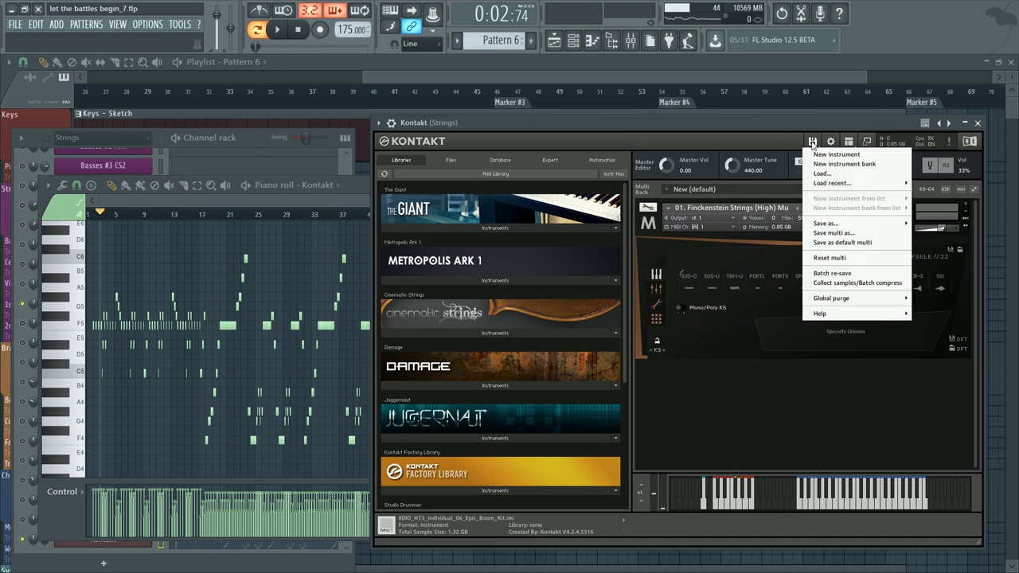
pyautogui.click(769, 385)
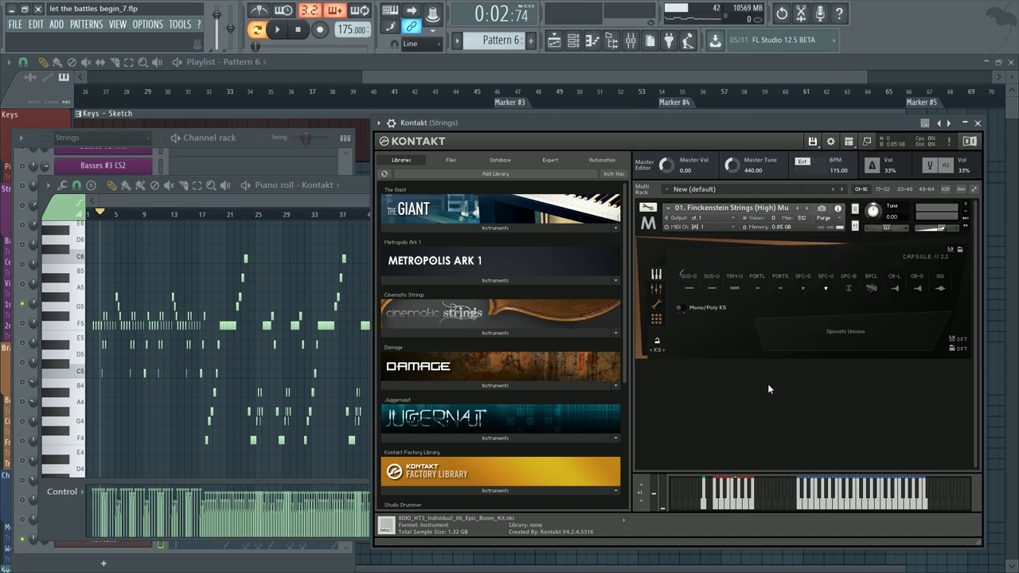
pyautogui.click(813, 142)
pyautogui.moveTo(831, 298)
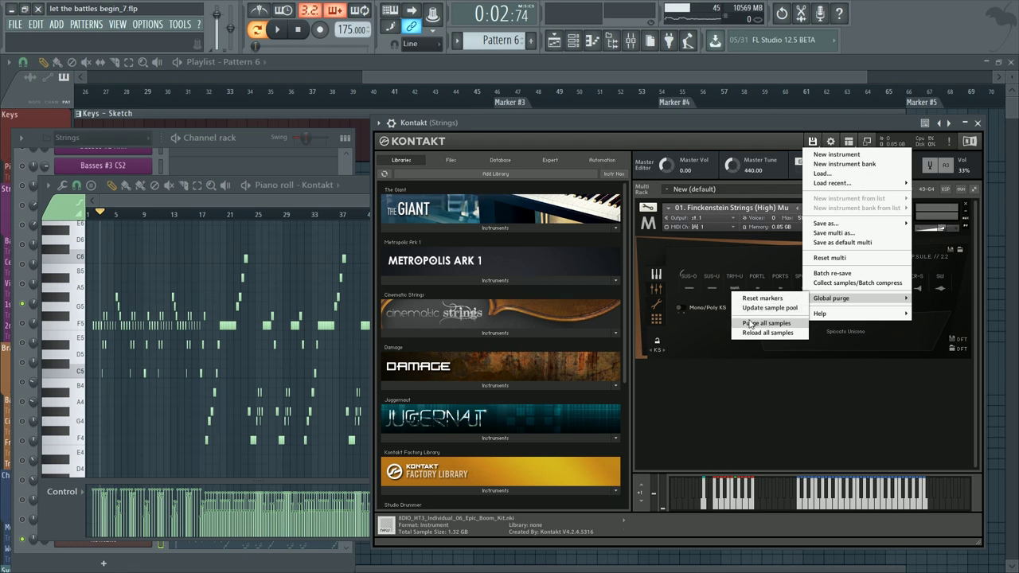
pyautogui.click(763, 321)
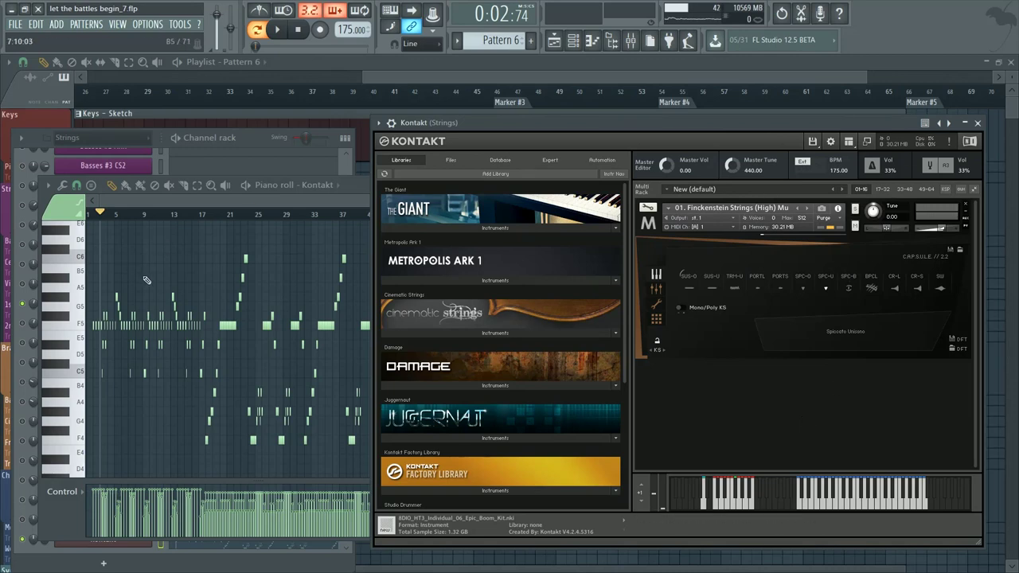
# Step: Play a short passage of the string pattern from about bar 3 and return to the full Finckenstein Strings instrument view in Kontakt
pyautogui.click(202, 251)
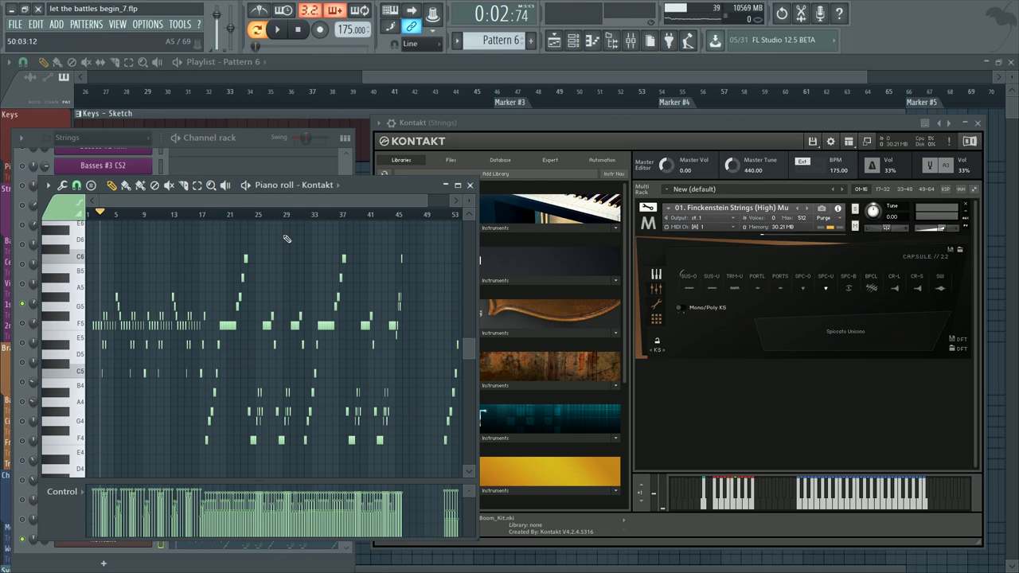
pyautogui.press('space')
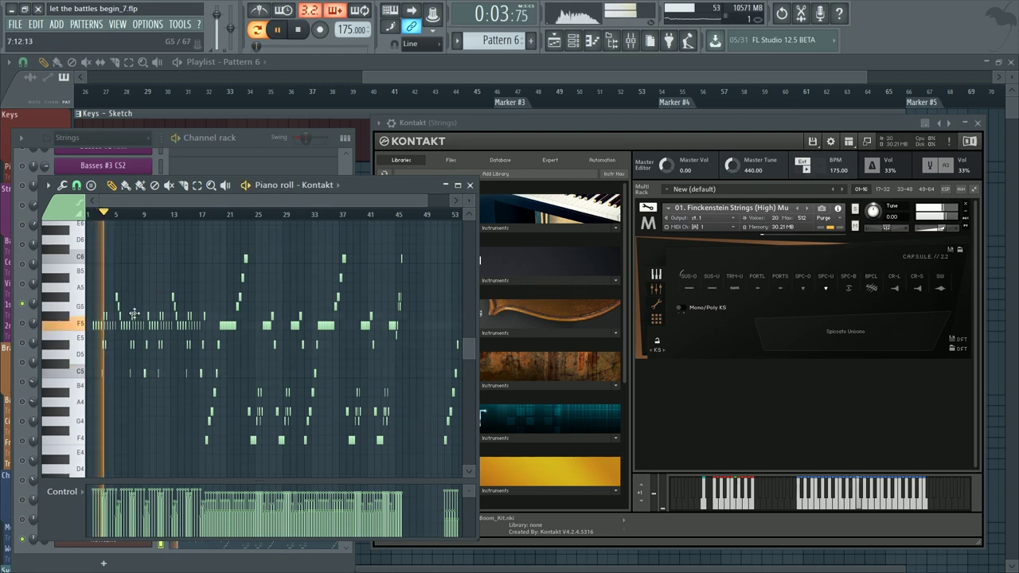
pyautogui.press('space')
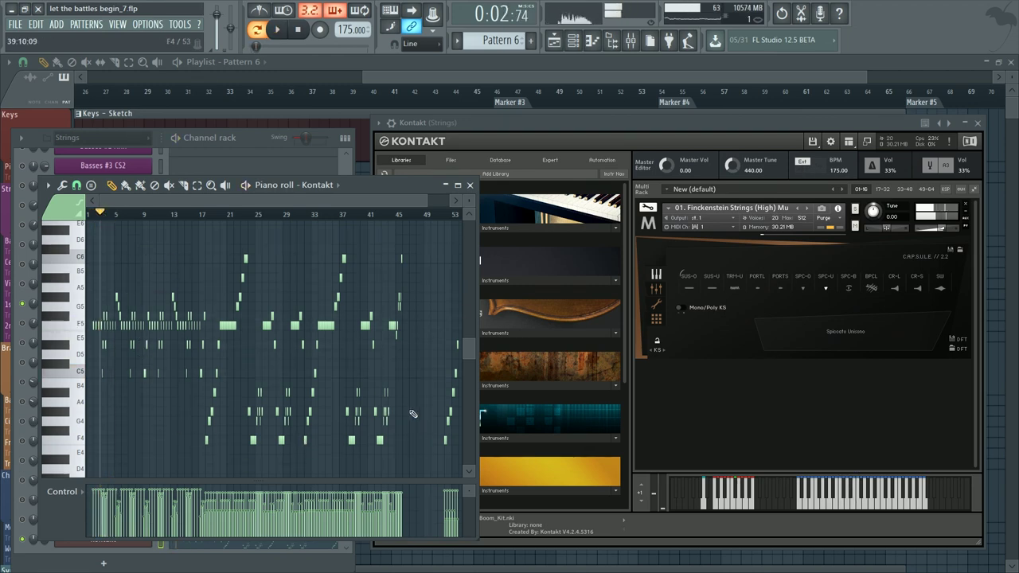
pyautogui.click(653, 227)
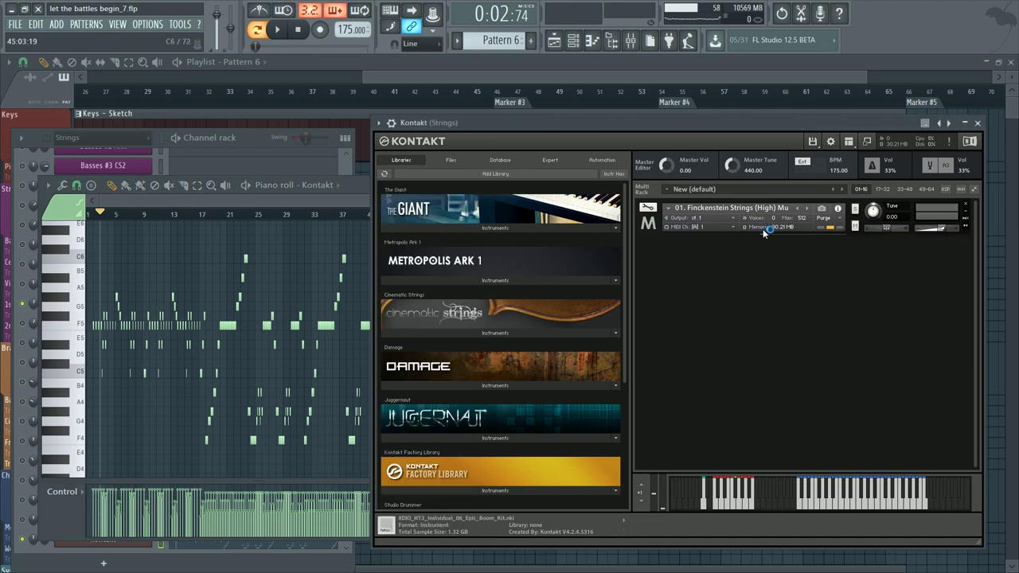
pyautogui.click(654, 226)
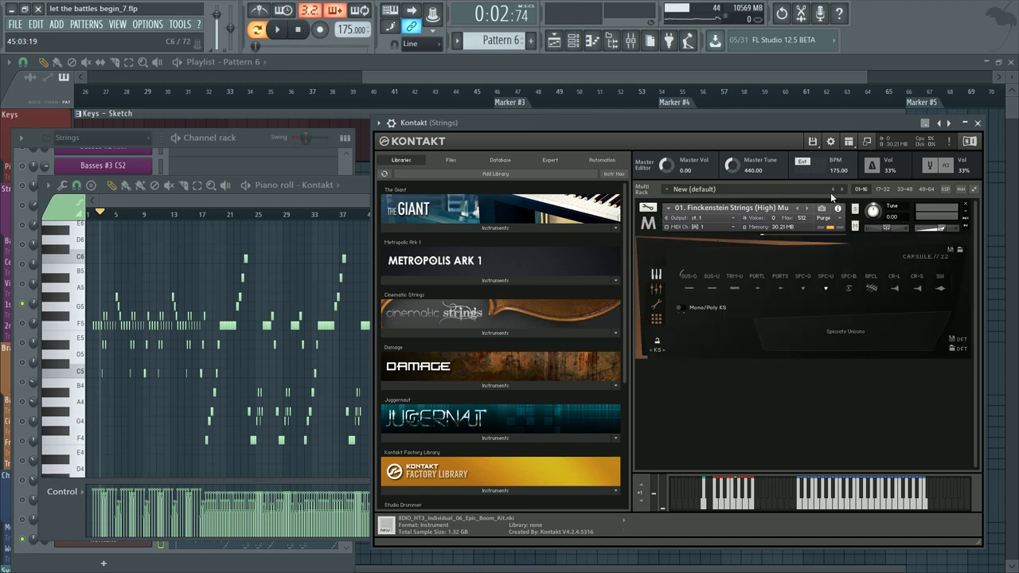
# Step: Purge all samples of the Finckenstein Strings instrument in Kontakt with the Global purge function
pyautogui.click(813, 142)
pyautogui.moveTo(855, 299)
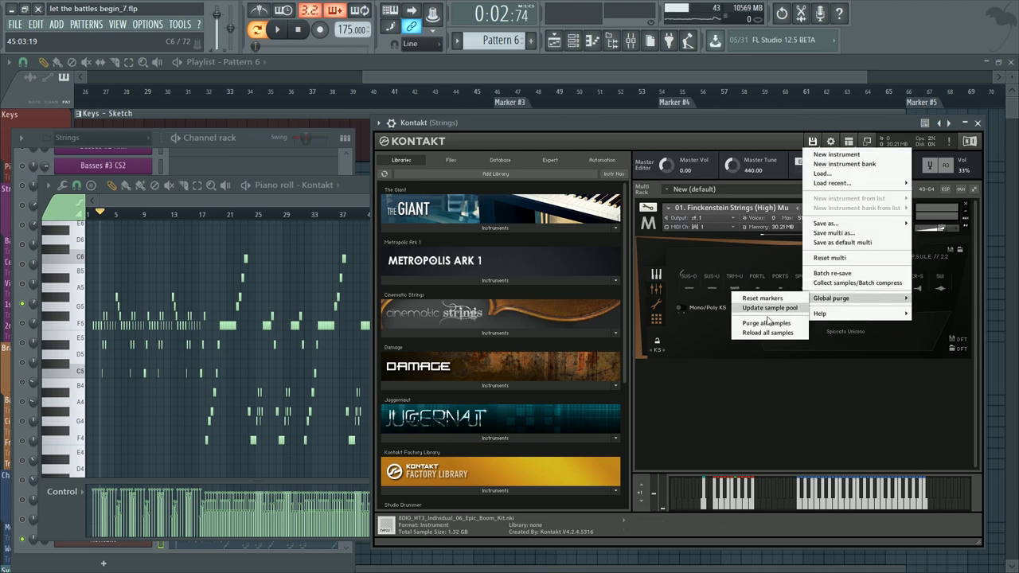
pyautogui.click(766, 323)
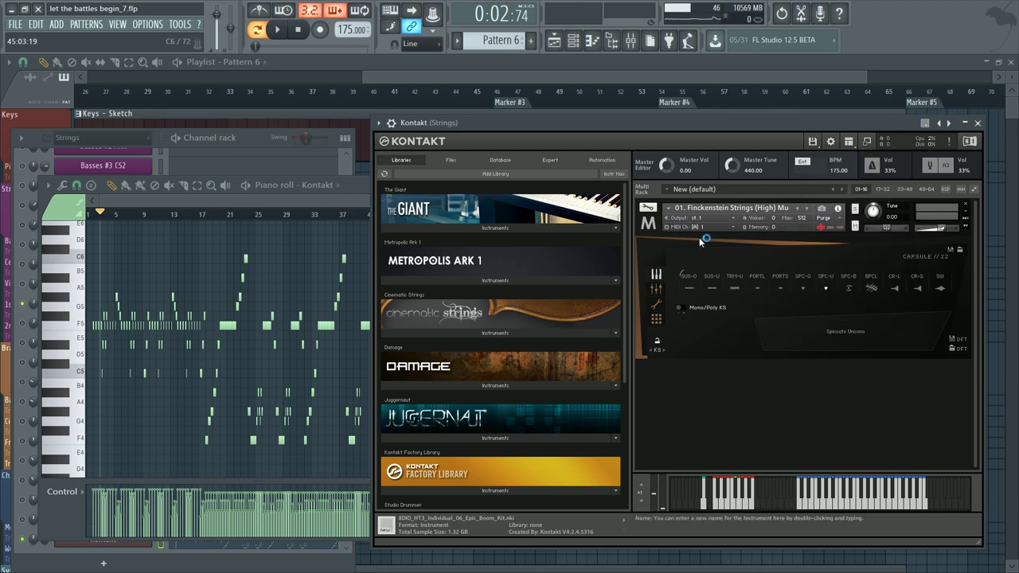
# Step: Bring the piano roll forward, move the playhead to bar 1 and play the string pattern so Kontakt loads the needed samples
pyautogui.rightClick(226, 253)
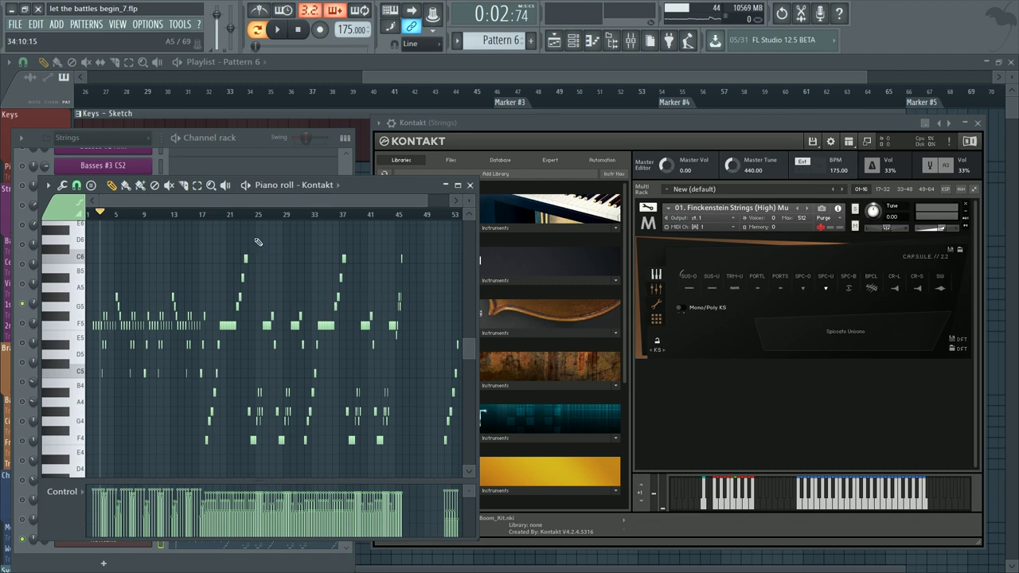
pyautogui.moveTo(125, 225); pyautogui.dragTo(102, 226)
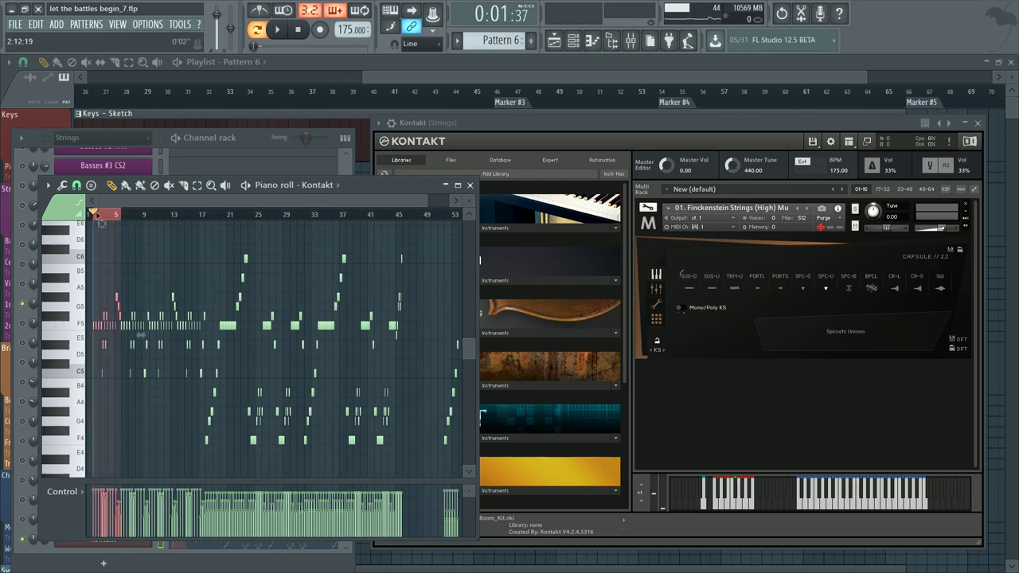
pyautogui.click(97, 215)
pyautogui.scroll(3, 96, 215)
pyautogui.scroll(-2, 96, 215)
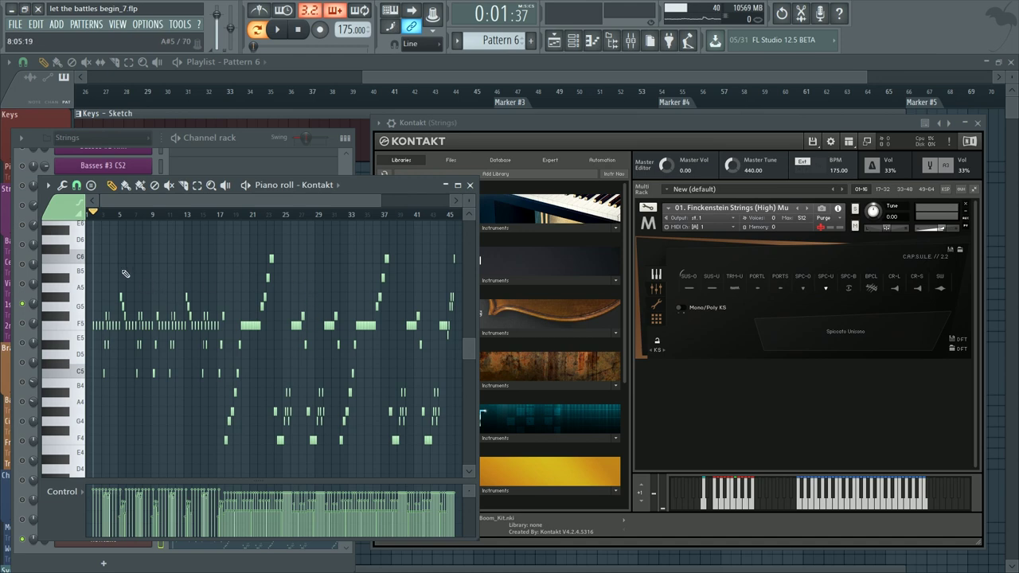
pyautogui.press('space')
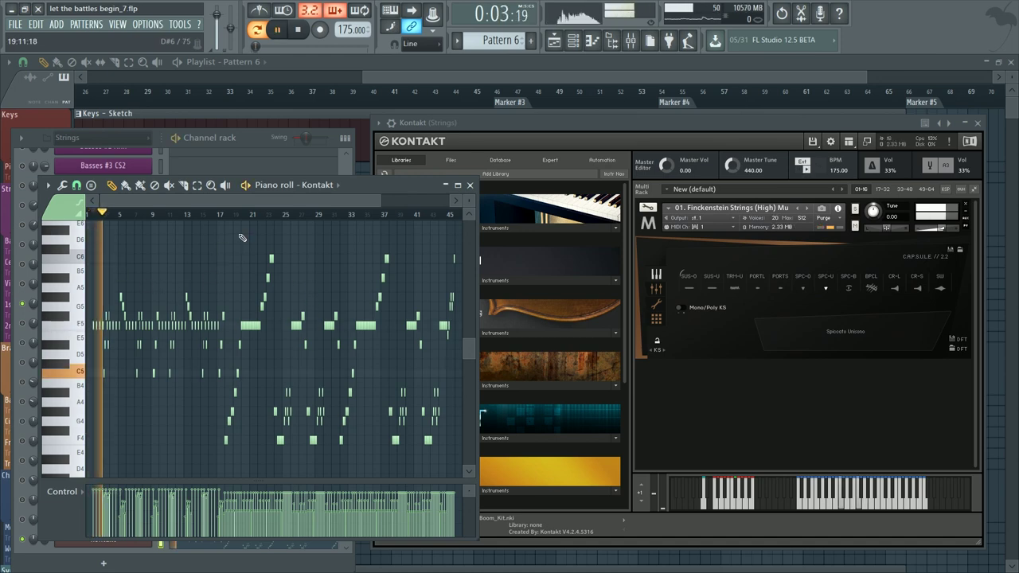
# Step: Jump playback to about bar 19 of the string pattern, play the passage from there and stop
pyautogui.click(235, 215)
pyautogui.scroll(3, 236, 221)
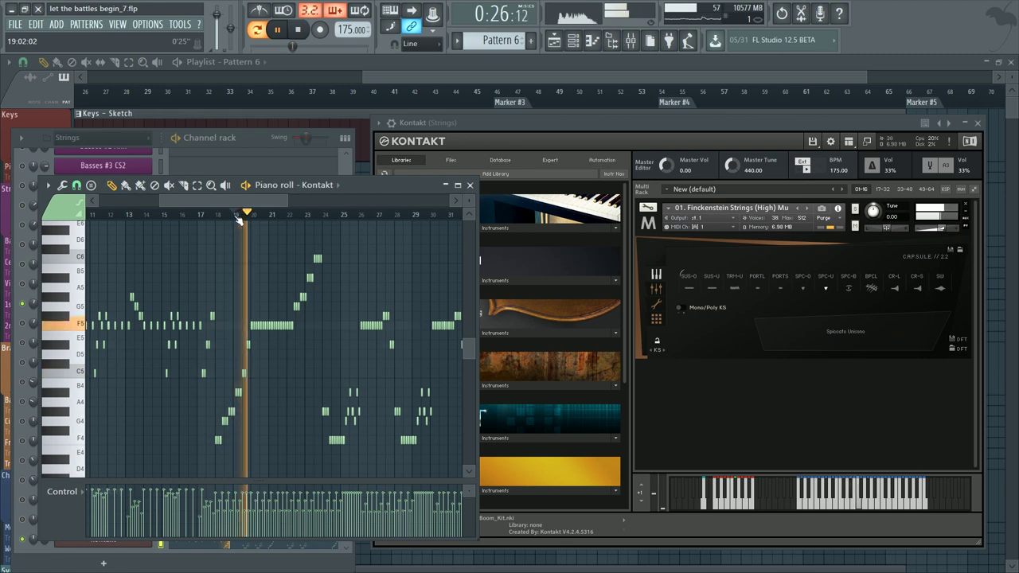
pyautogui.press('space')
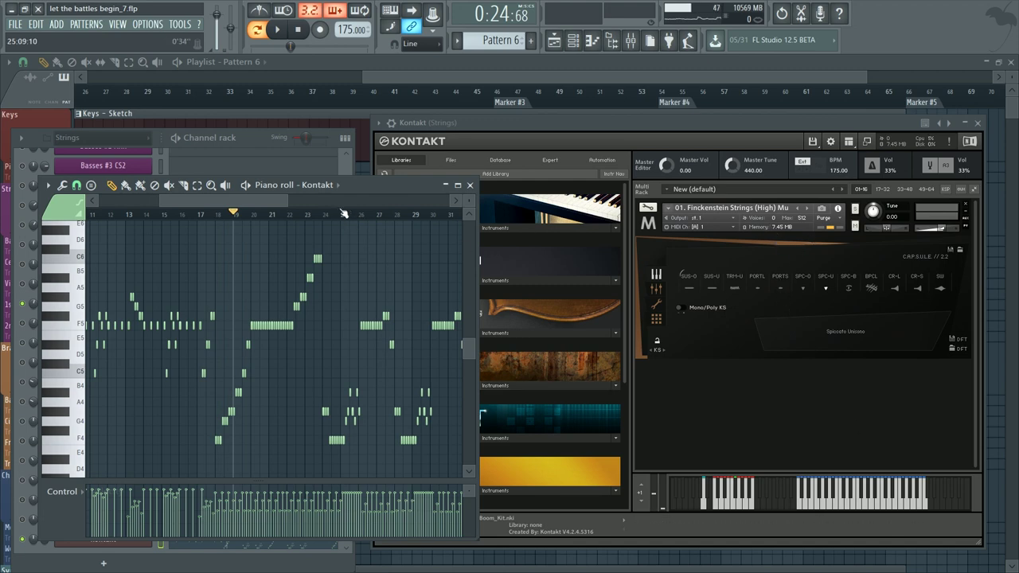
pyautogui.scroll(-2, 344, 213)
pyautogui.scroll(-3, 90, 237)
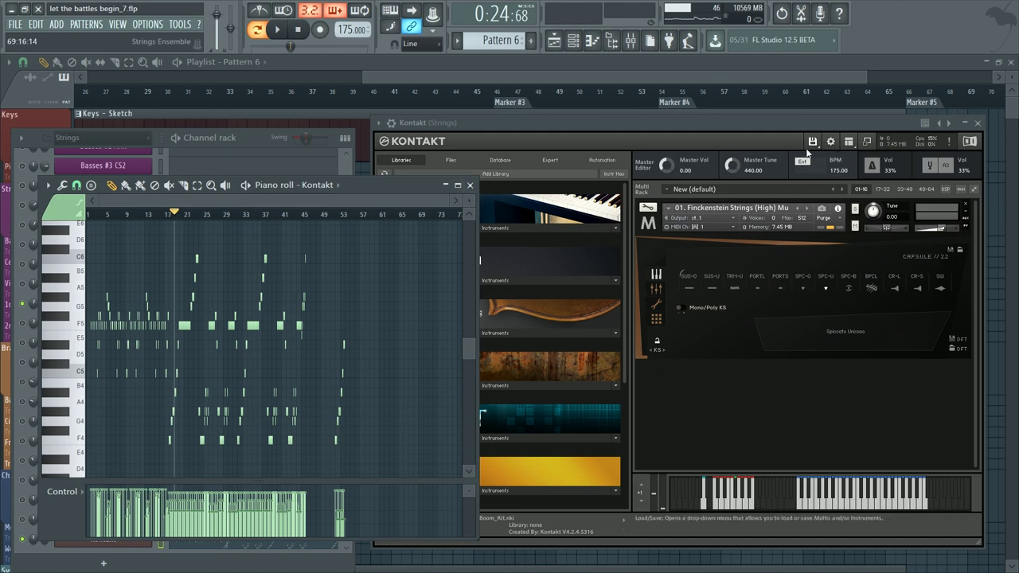
# Step: Clear the open windows from the playlist and open the Strings High Kontakt instance from the channel rack
pyautogui.click(996, 319)
pyautogui.scroll(-3, 514, 289)
pyautogui.keyDown('ctrl'); pyautogui.rightClick(514, 289); pyautogui.keyUp('ctrl')
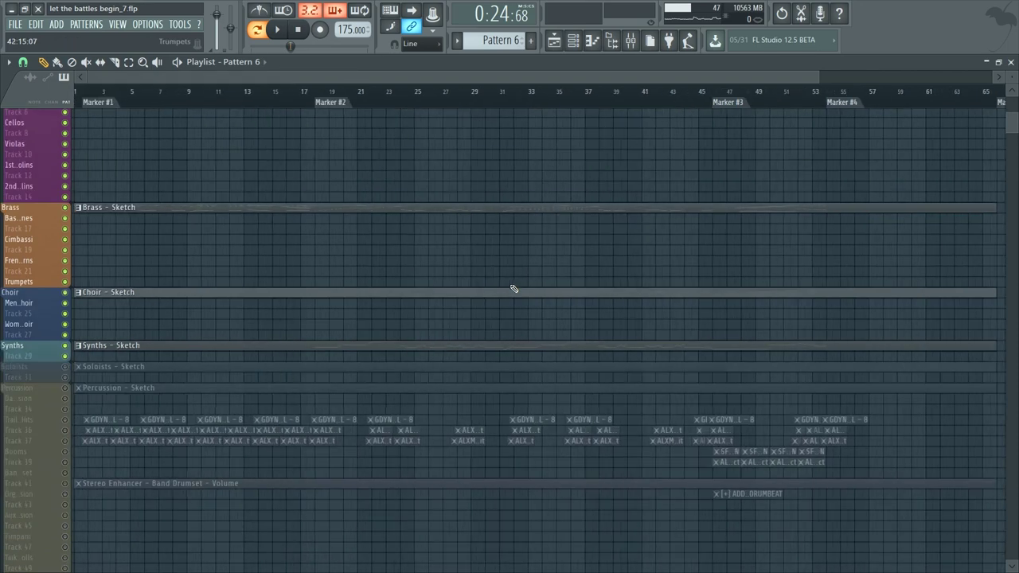
pyautogui.press('F6')
pyautogui.scroll(3, 209, 410)
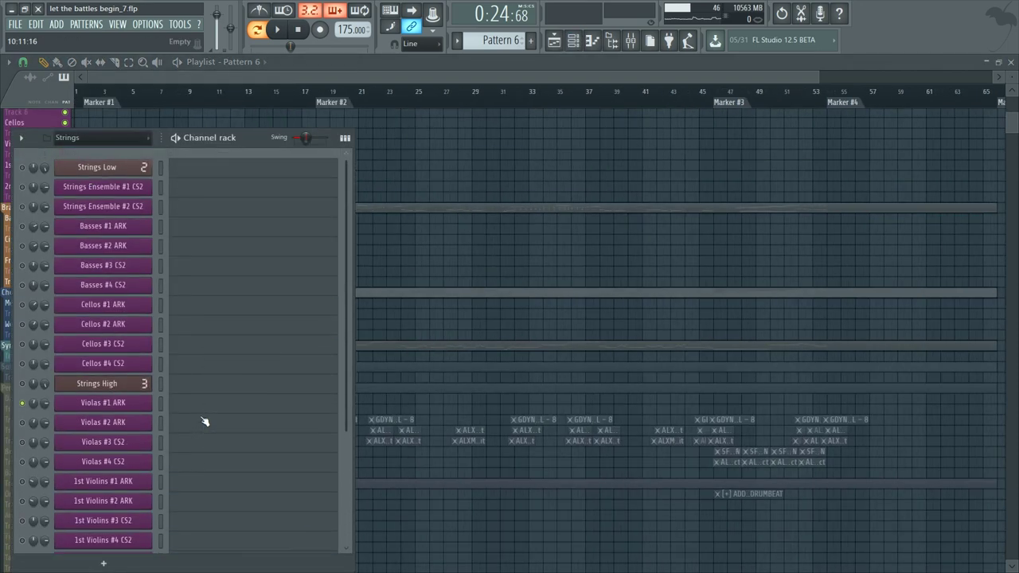
pyautogui.click(126, 390)
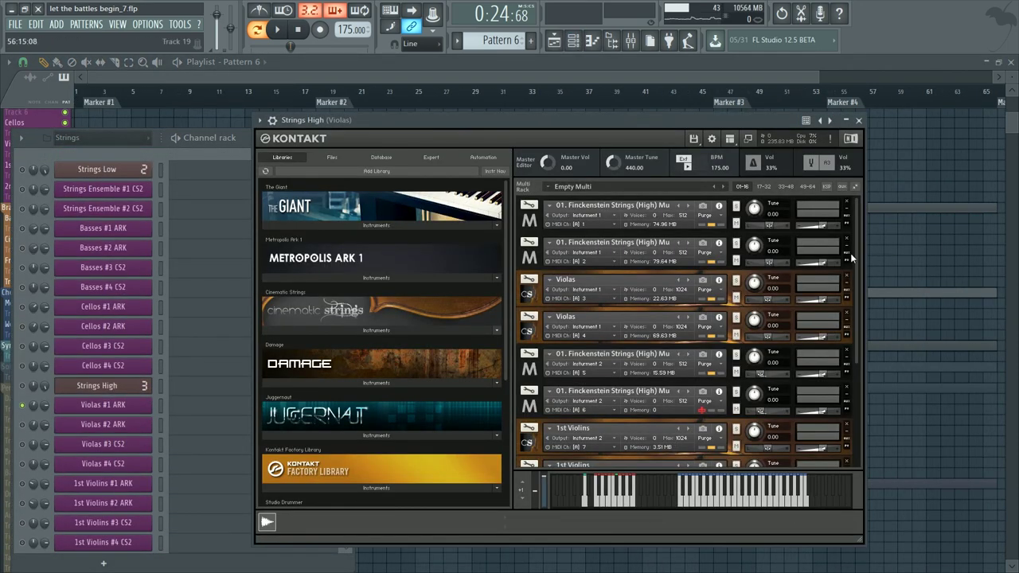
# Step: Look over the Strings High multi rack and view the purge options of the first Finckenstein Strings instrument
pyautogui.moveTo(857, 231); pyautogui.dragTo(861, 189)
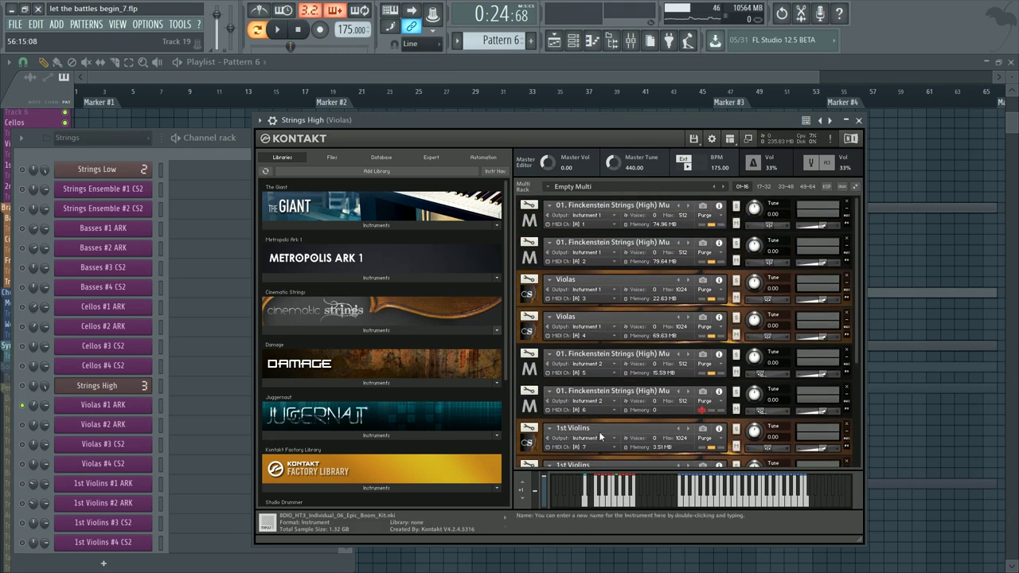
pyautogui.scroll(-2, 630, 455)
pyautogui.scroll(-1, 631, 456)
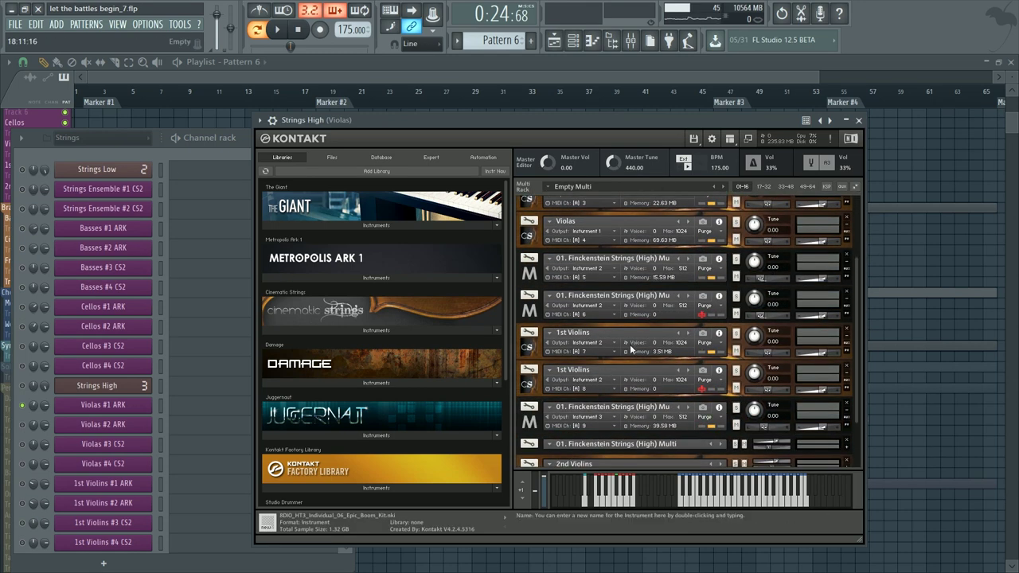
pyautogui.scroll(1, 643, 208)
pyautogui.scroll(2, 641, 216)
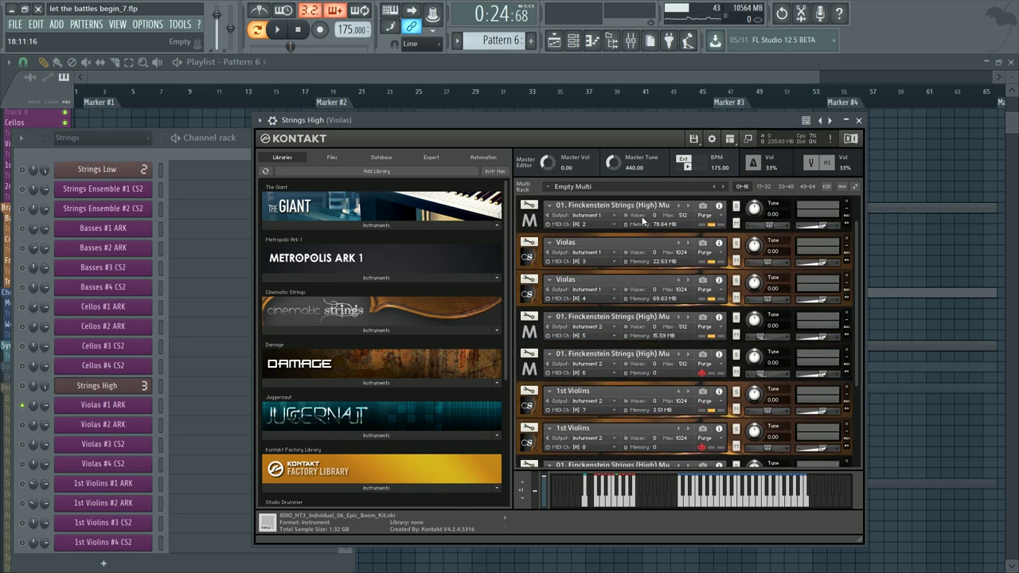
pyautogui.scroll(1, 625, 234)
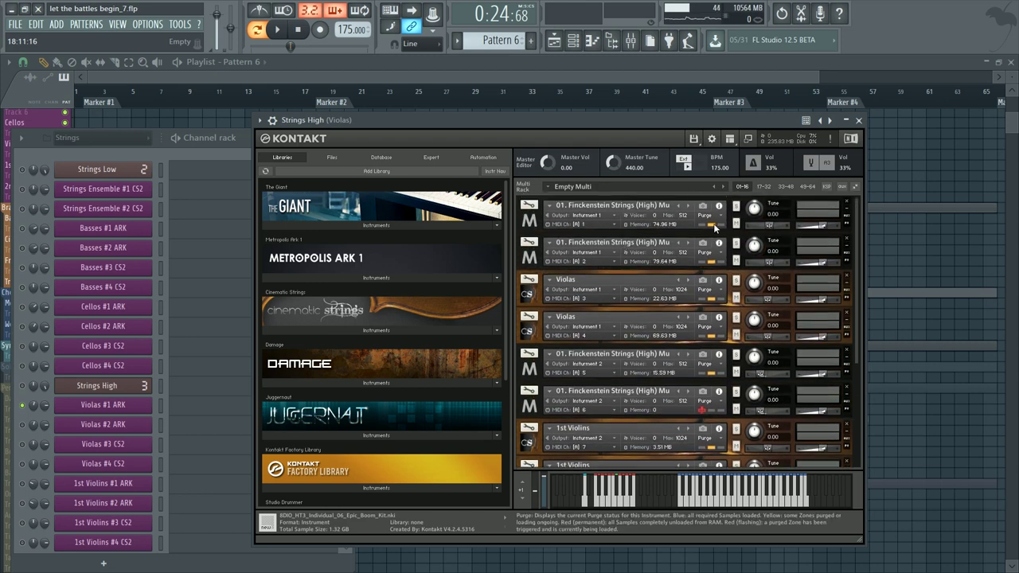
pyautogui.click(719, 221)
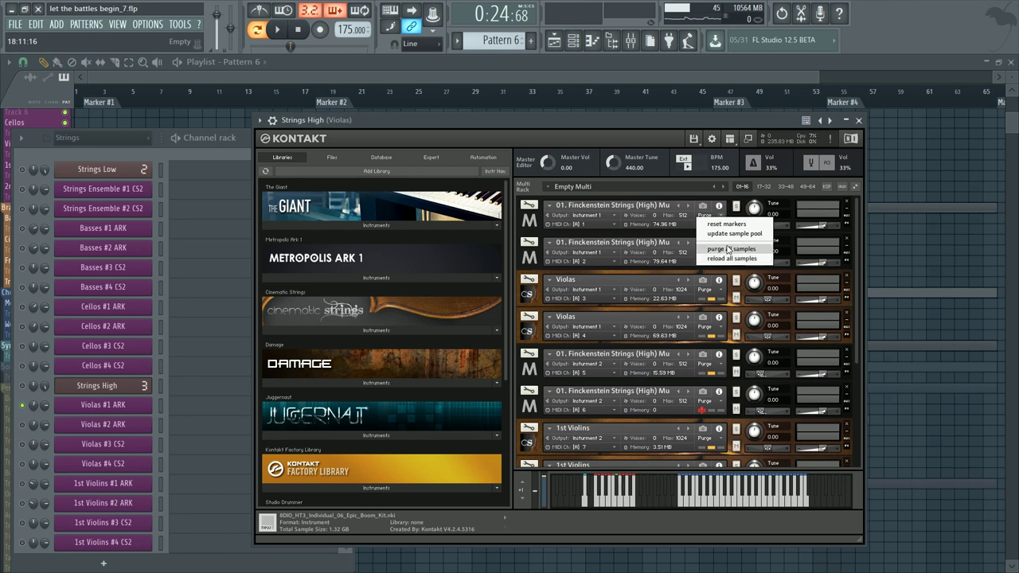
pyautogui.moveTo(858, 248); pyautogui.dragTo(850, 217)
# Step: Examine the memory use and purge status of every viola and violin instrument in the Strings High rack
pyautogui.scroll(-3, 649, 298)
pyautogui.scroll(-5, 649, 293)
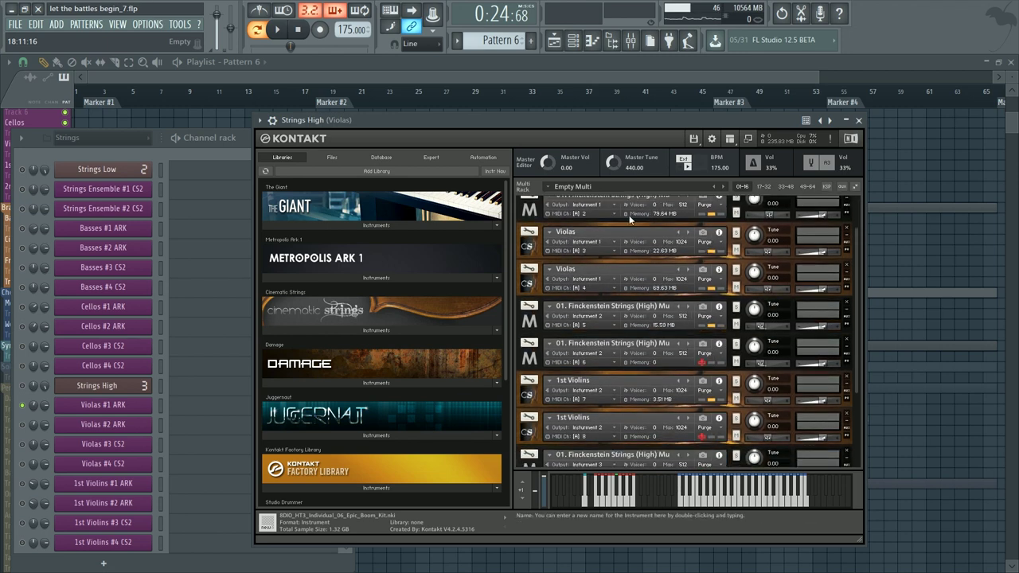
pyautogui.scroll(6, 659, 336)
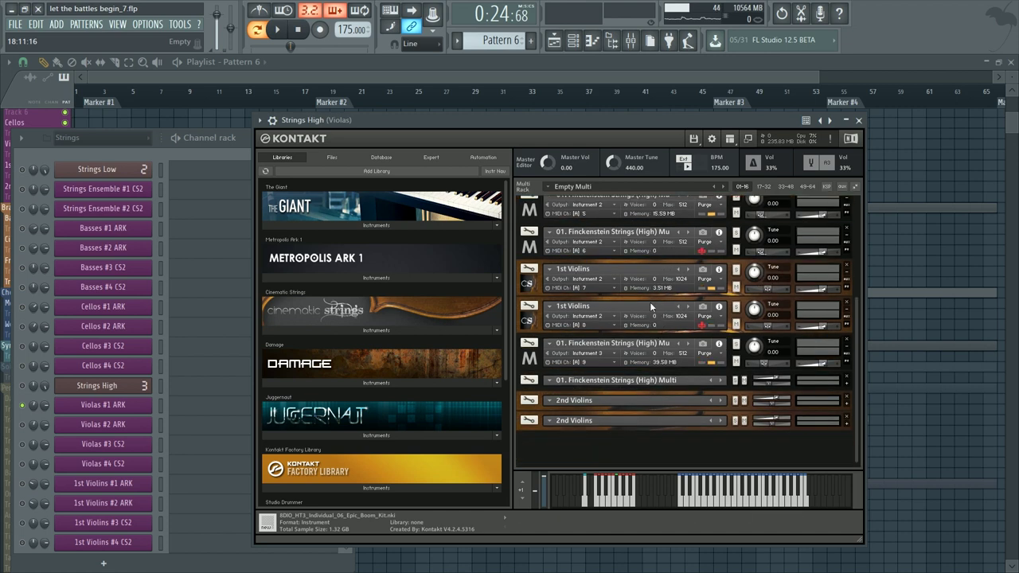
pyautogui.scroll(1, 638, 306)
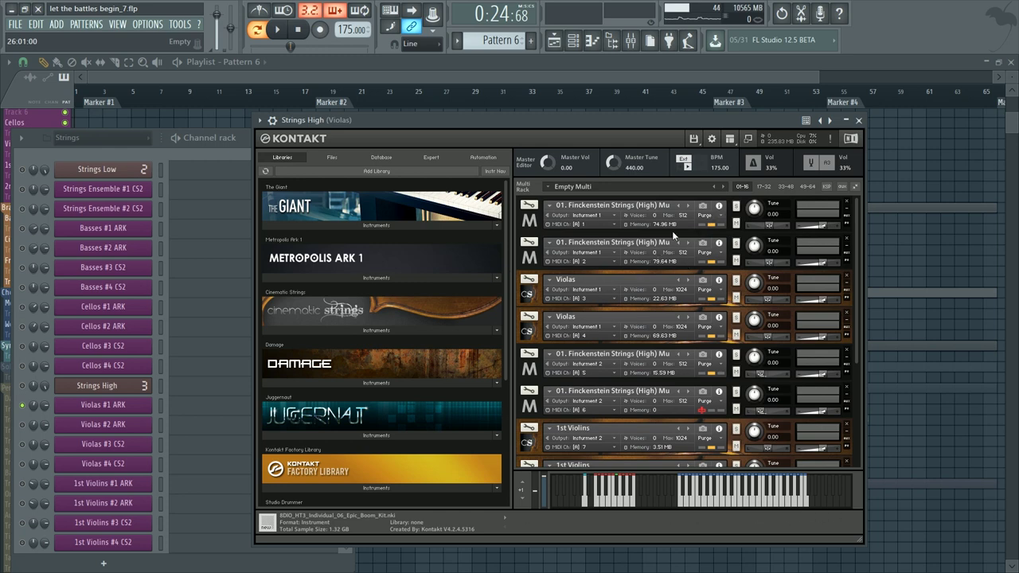
pyautogui.scroll(-5, 211, 303)
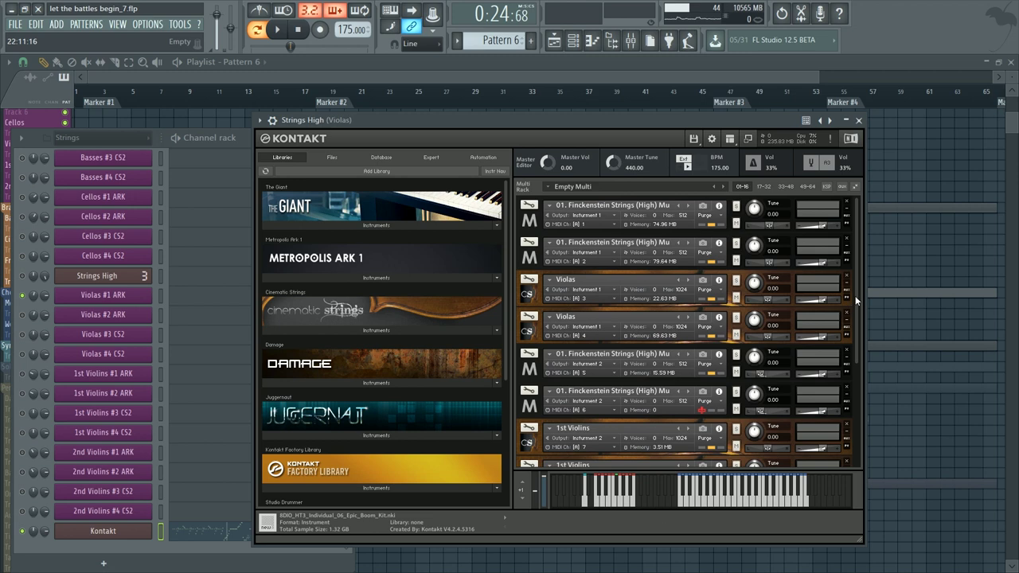
pyautogui.moveTo(856, 315); pyautogui.dragTo(856, 317)
pyautogui.scroll(-1, 689, 343)
pyautogui.scroll(-2, 693, 381)
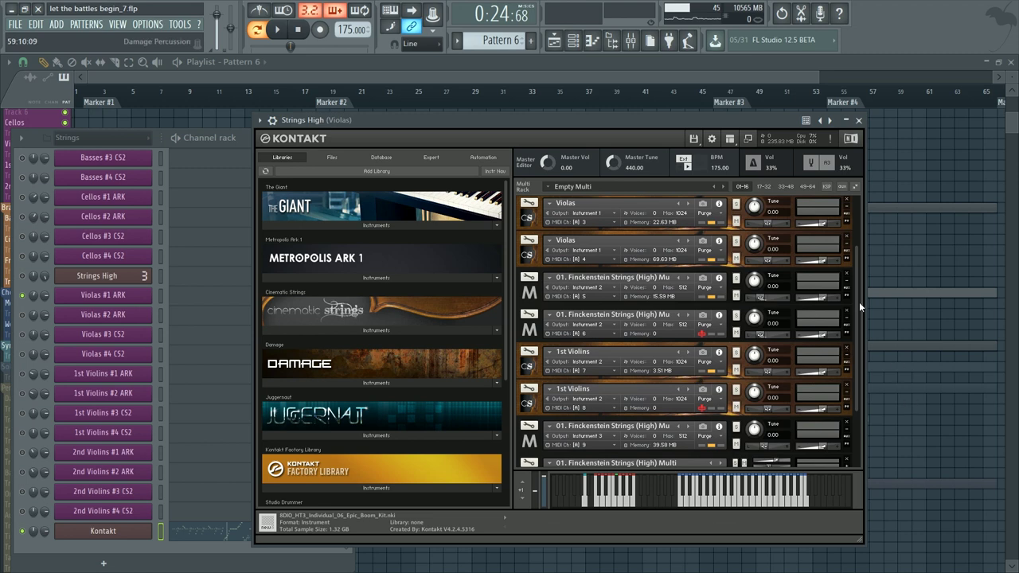
pyautogui.scroll(3, 799, 322)
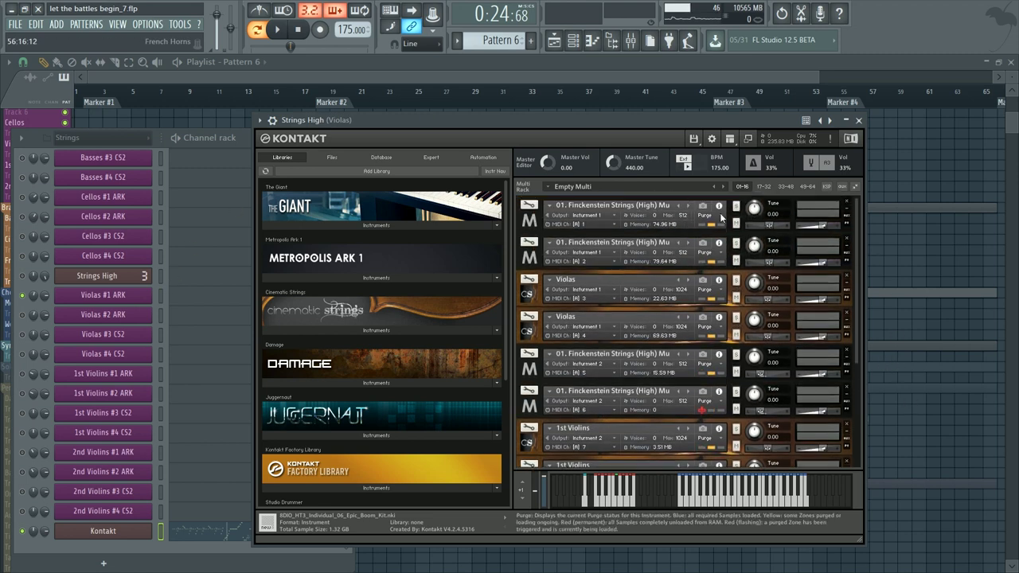
pyautogui.scroll(-2, 682, 276)
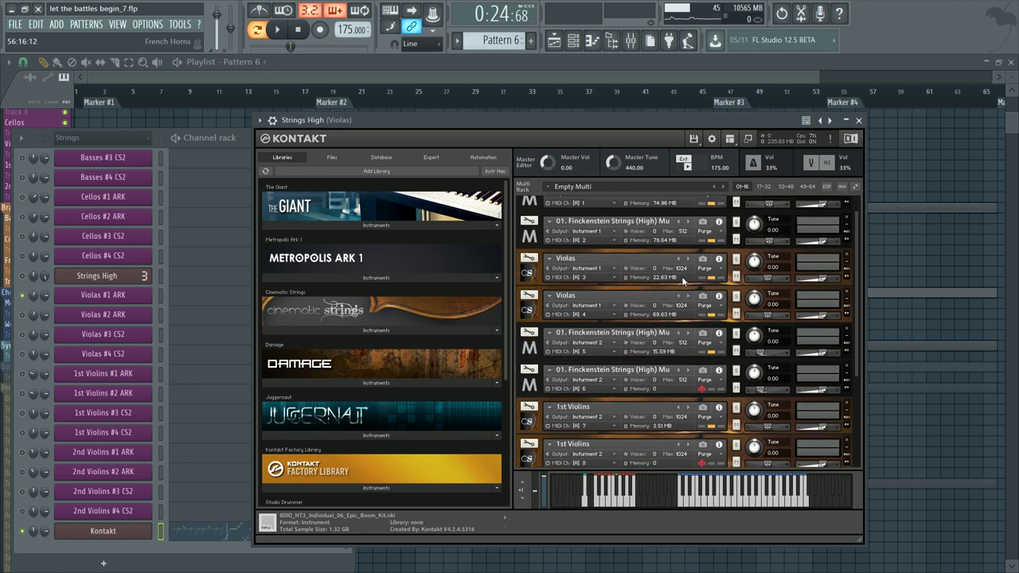
pyautogui.scroll(-2, 680, 348)
pyautogui.scroll(-2, 680, 348)
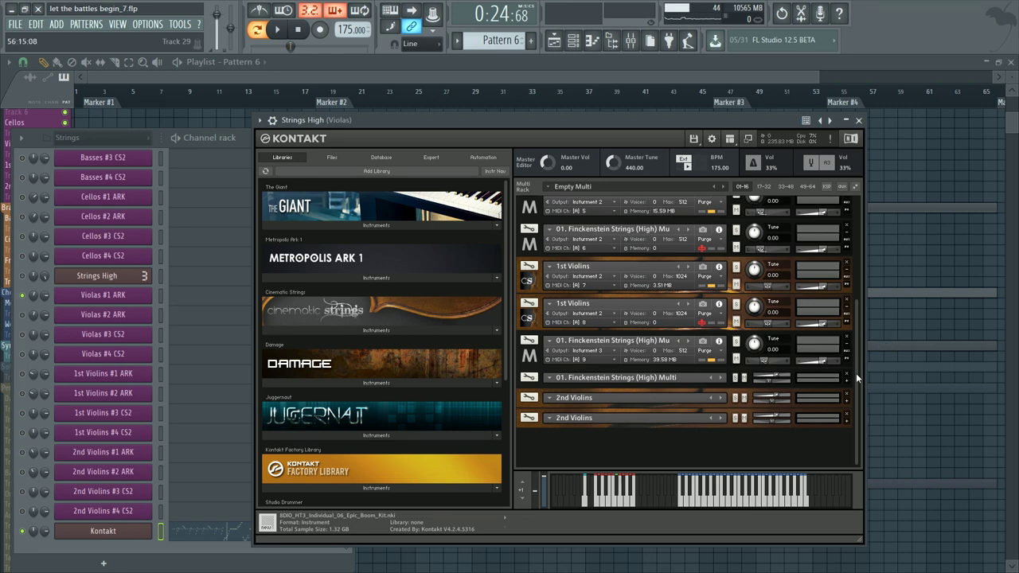
pyautogui.moveTo(856, 372); pyautogui.dragTo(842, 273)
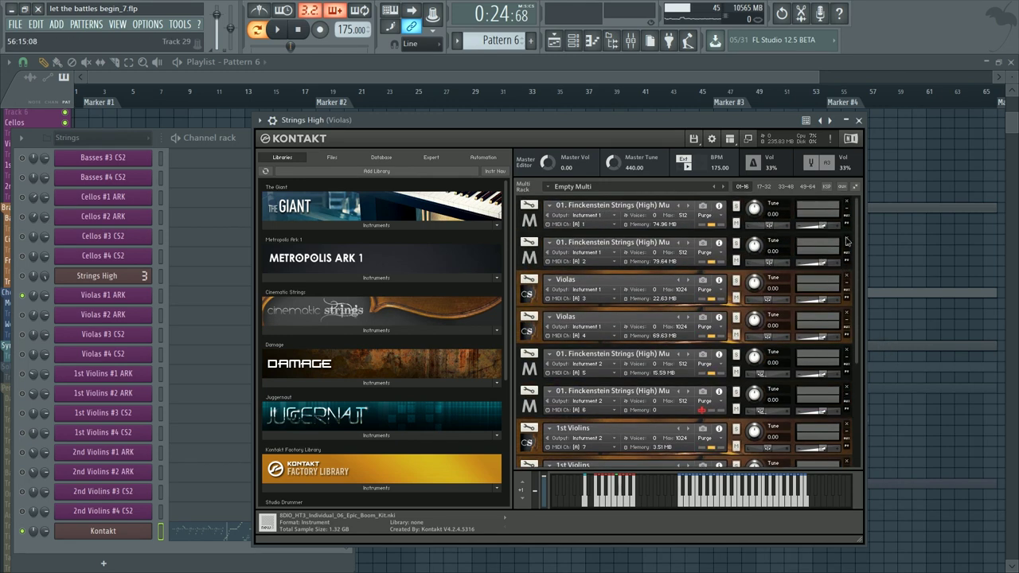
# Step: Review the string channels in the channel rack and view the Global purge options of the Strings High Kontakt instance
pyautogui.click(210, 141)
pyautogui.scroll(5, 234, 353)
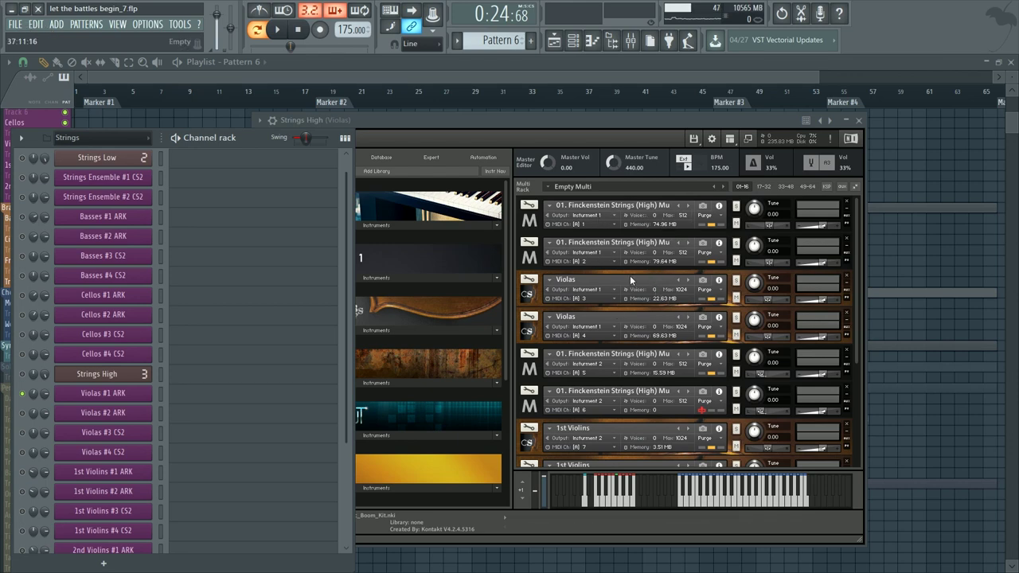
pyautogui.scroll(-1, 557, 381)
pyautogui.scroll(-4, 557, 381)
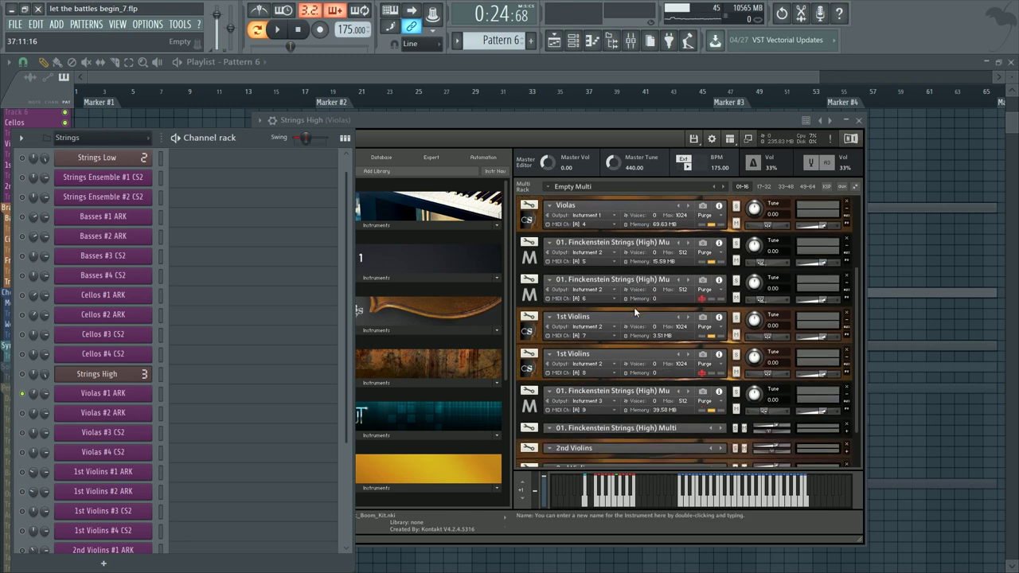
pyautogui.click(698, 141)
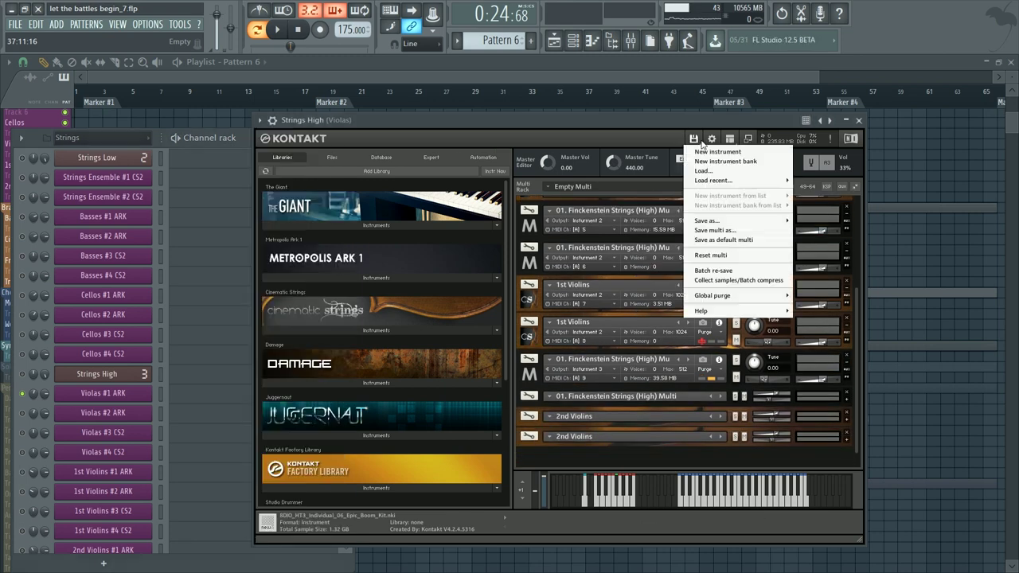
pyautogui.moveTo(723, 298)
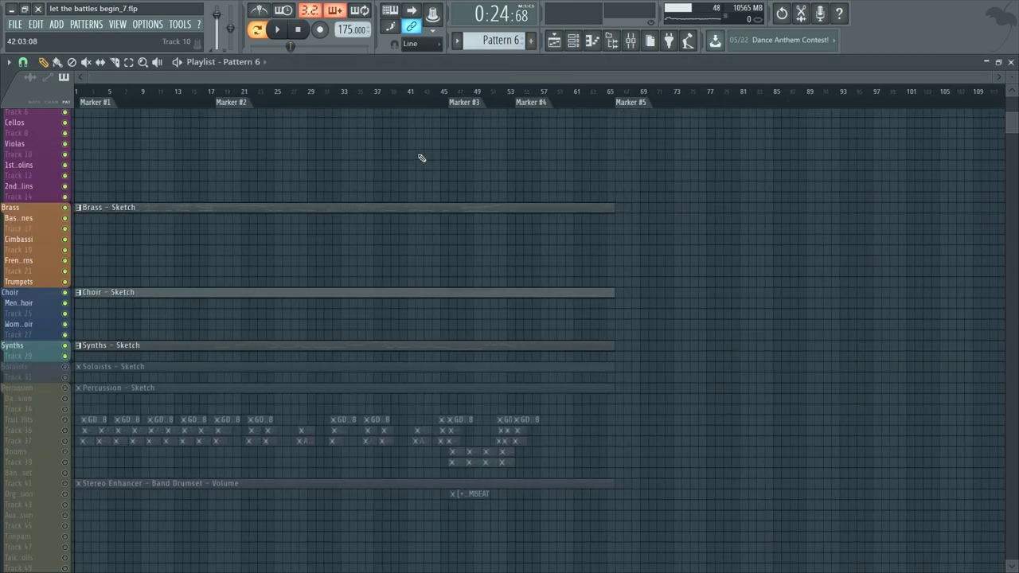
# Step: Show the channel rack over the playlist and open the Kontakt channel below 2nd Violins #4 CS2
pyautogui.scroll(2, 418, 151)
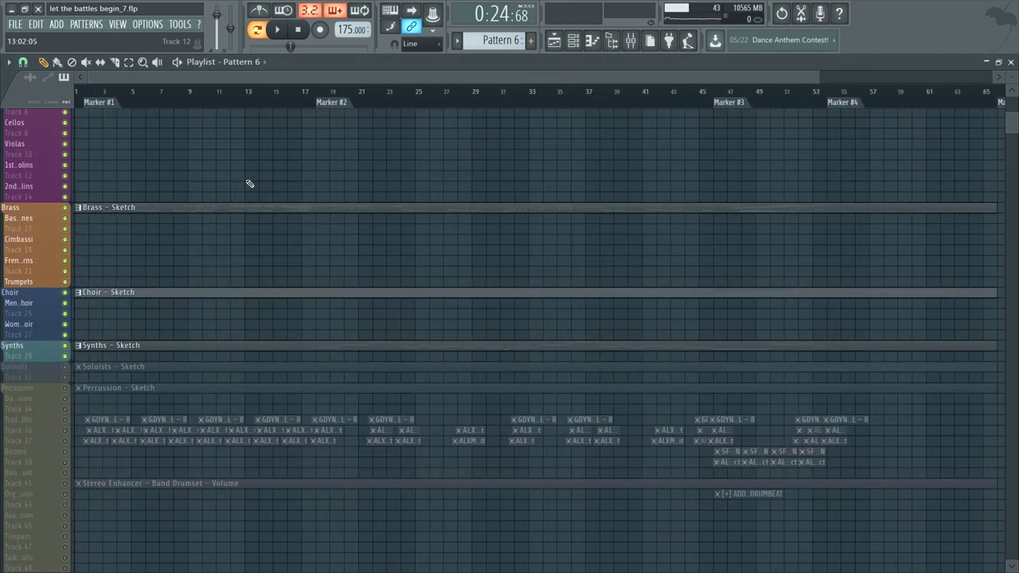
pyautogui.press('F6')
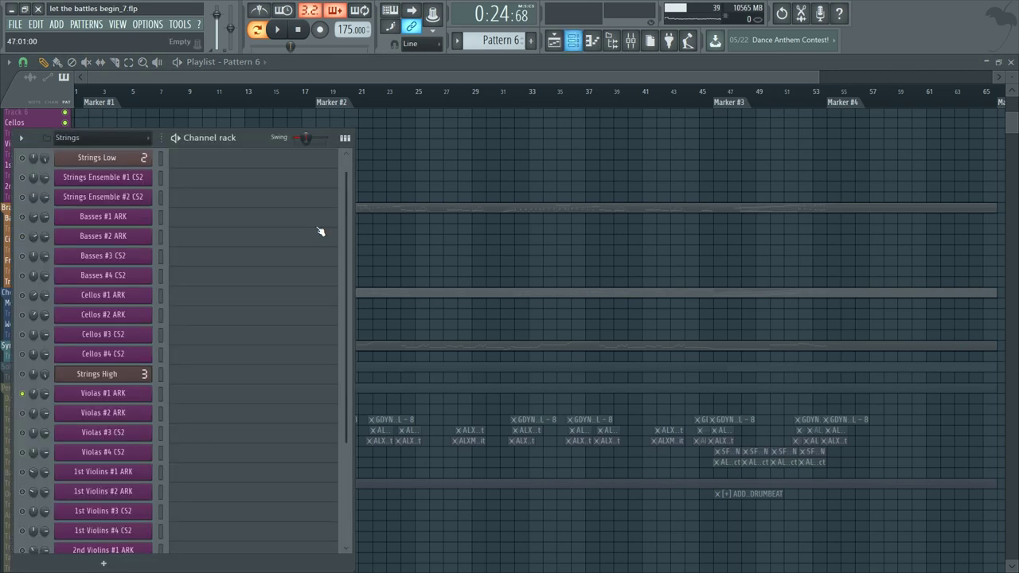
pyautogui.scroll(-5, 332, 294)
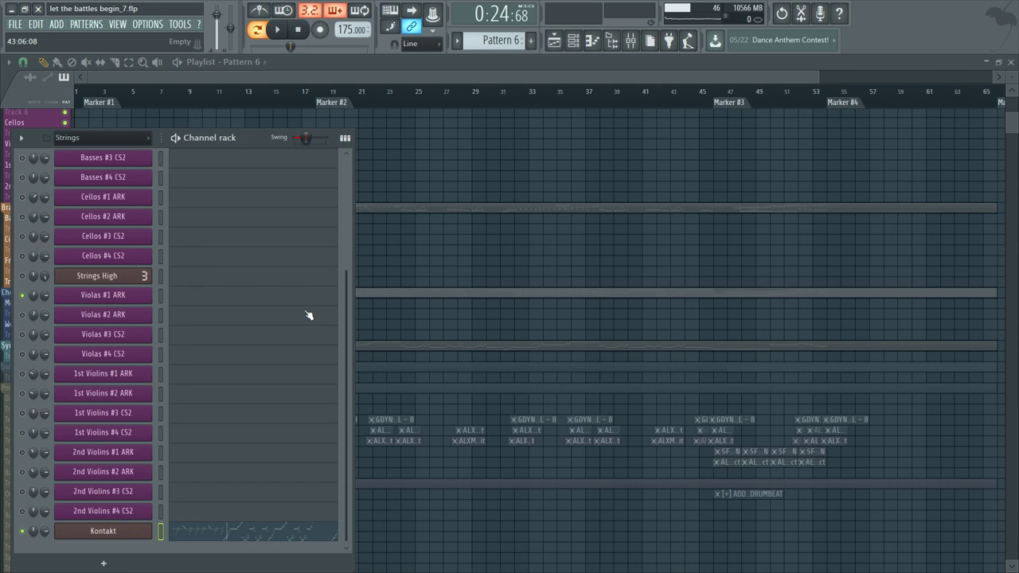
pyautogui.click(128, 532)
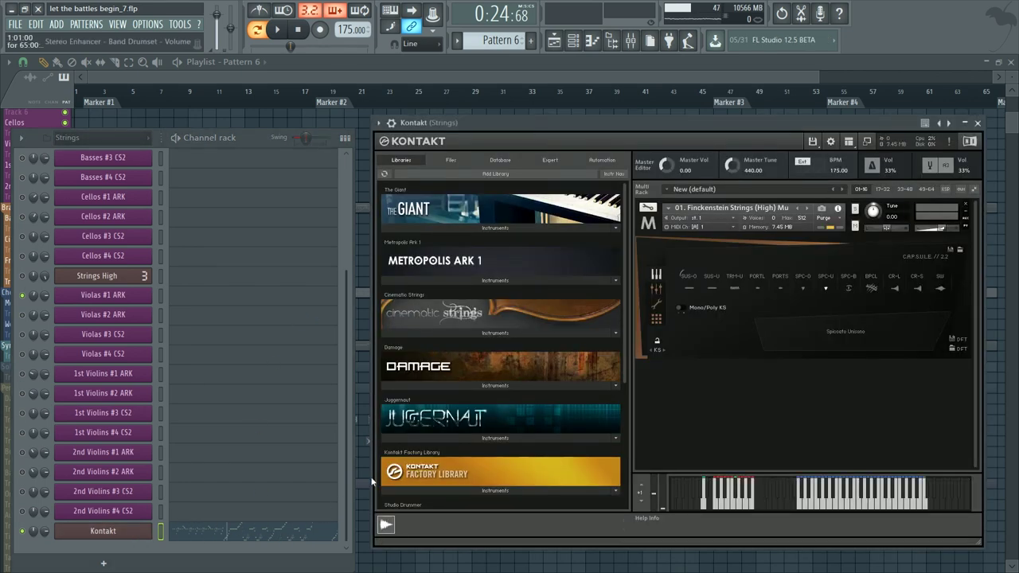